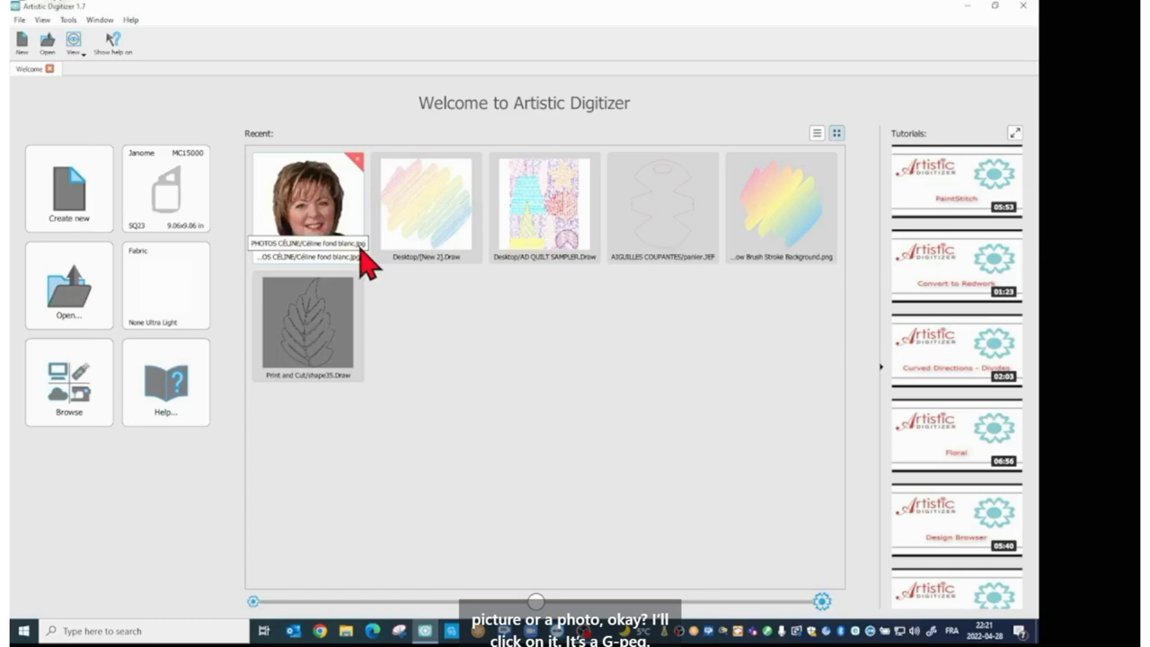
Step: Load the recent portrait photo as a Photo stitch design with a width of 7 in
{"action": "left_click", "coordinate": [314, 212]}
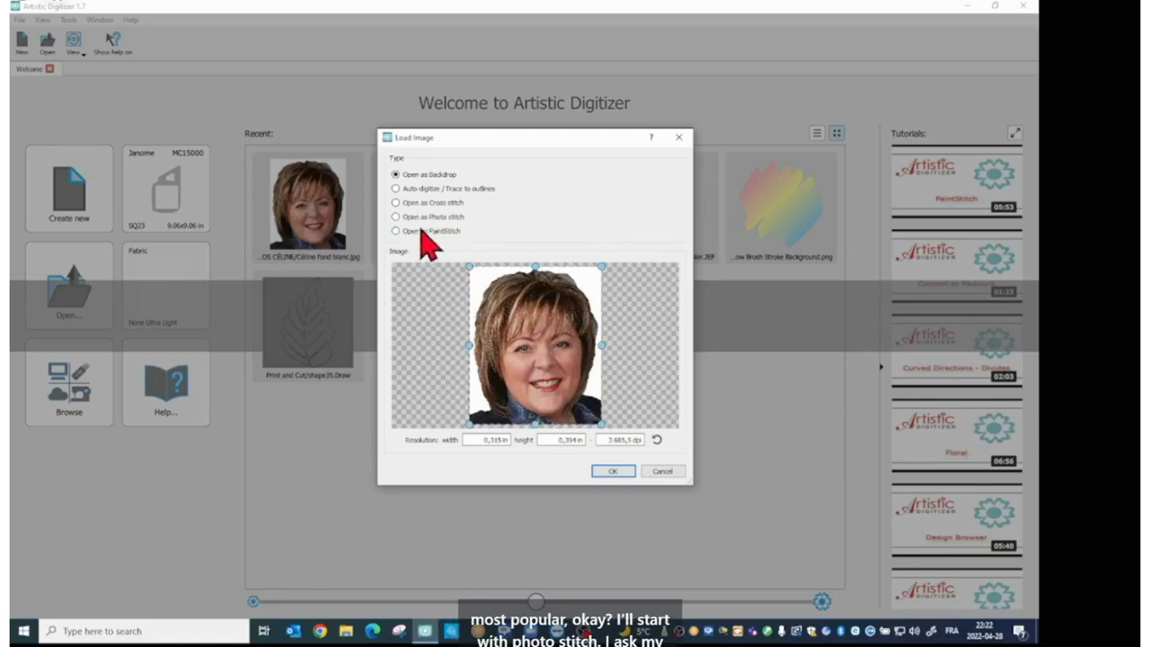
{"action": "left_click", "coordinate": [395, 217]}
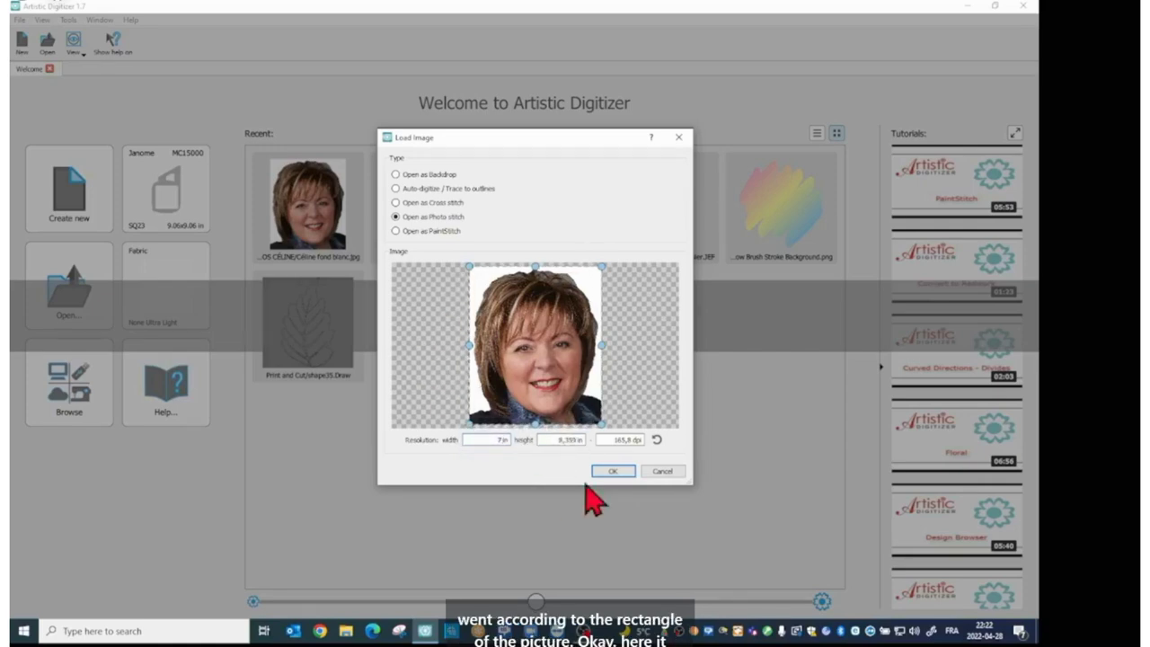
{"action": "left_click", "coordinate": [614, 473]}
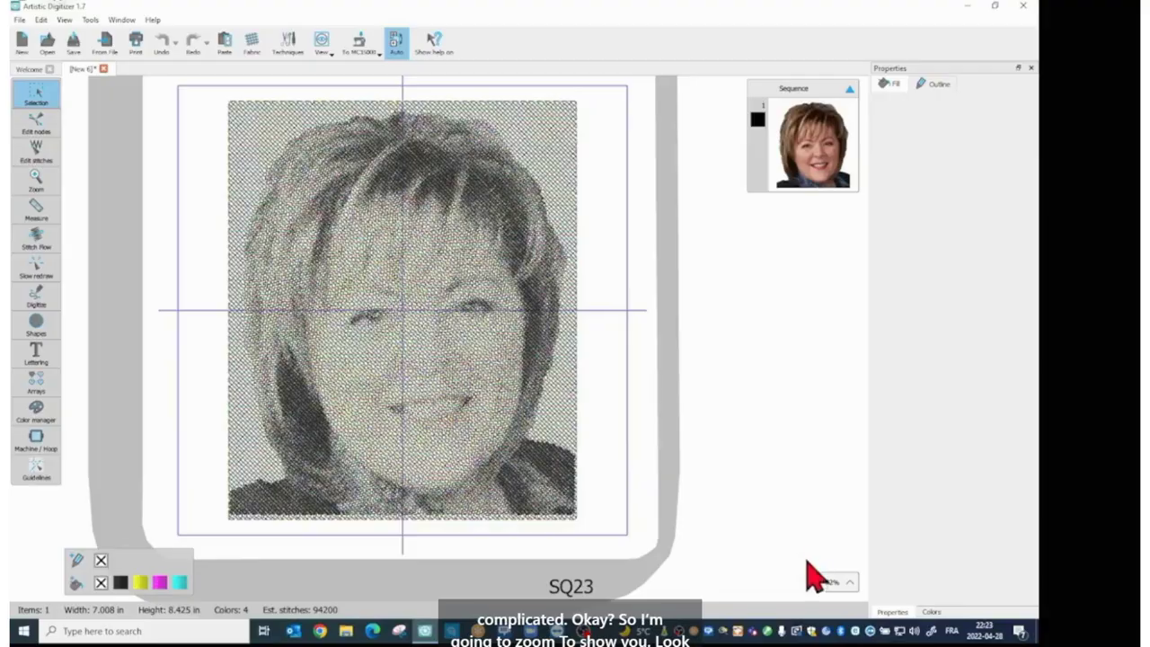
Step: Examine the layered thread colors of the Photo stitch portrait up close and the design as a whole
{"action": "scroll", "coordinate": [450, 417], "scroll_direction": "up", "scroll_amount": 3}
{"action": "scroll", "coordinate": [454, 429], "scroll_direction": "up", "scroll_amount": 6}
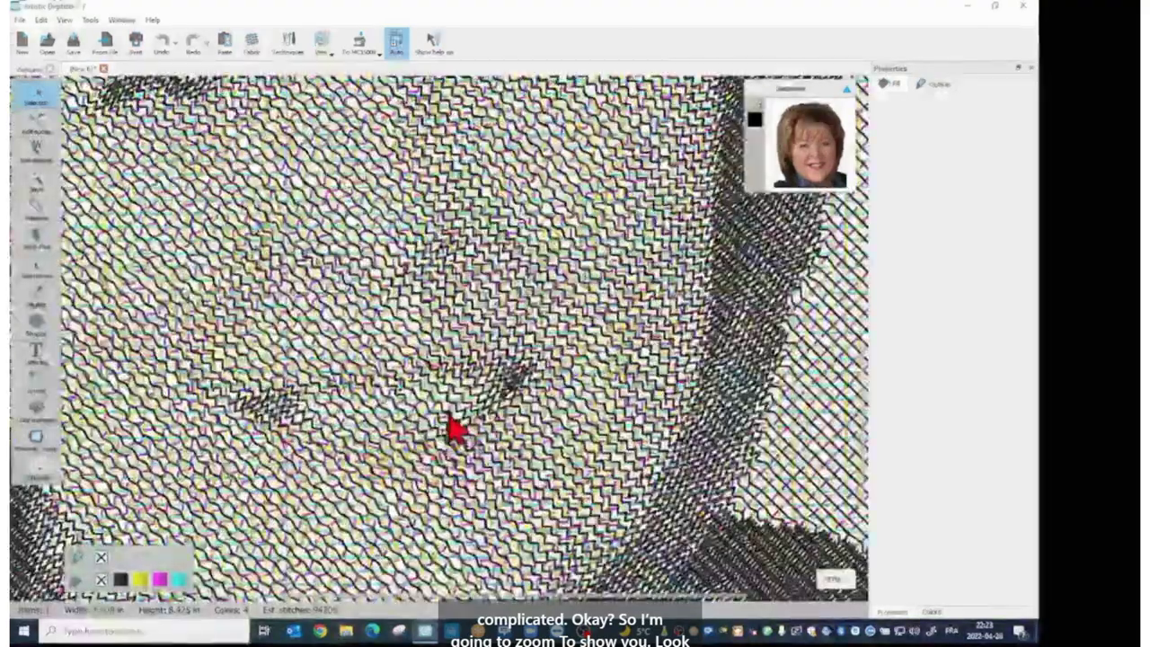
{"action": "scroll", "coordinate": [453, 430], "scroll_direction": "up", "scroll_amount": 5}
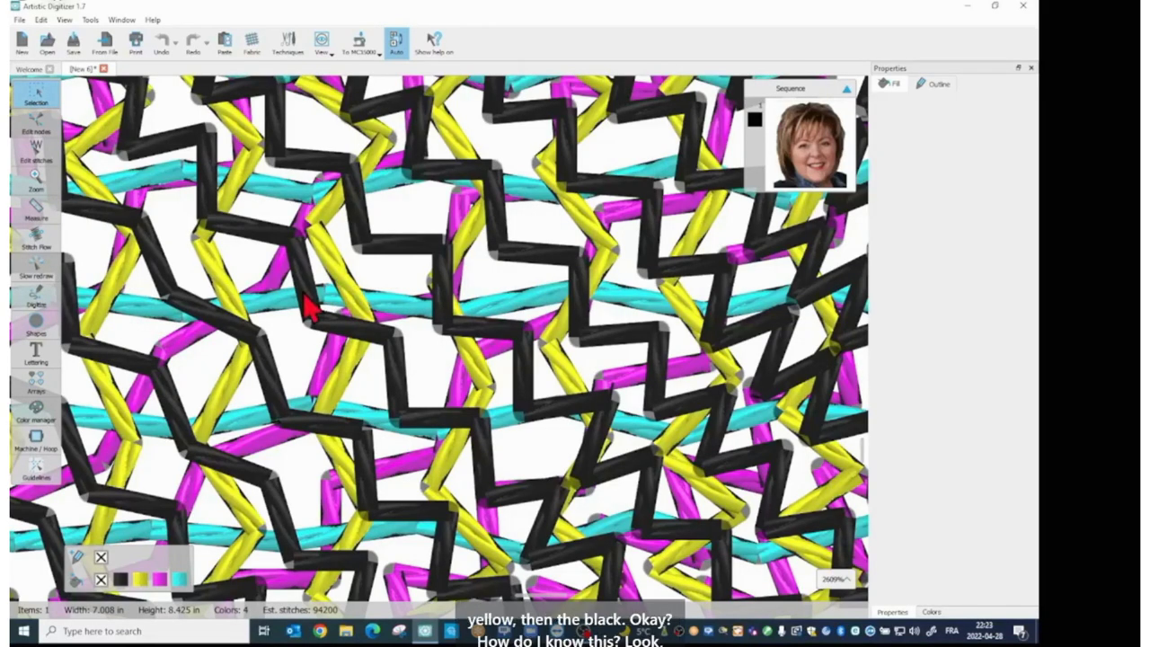
{"action": "scroll", "coordinate": [512, 315], "scroll_direction": "down", "scroll_amount": 3}
{"action": "scroll", "coordinate": [513, 315], "scroll_direction": "down", "scroll_amount": 10}
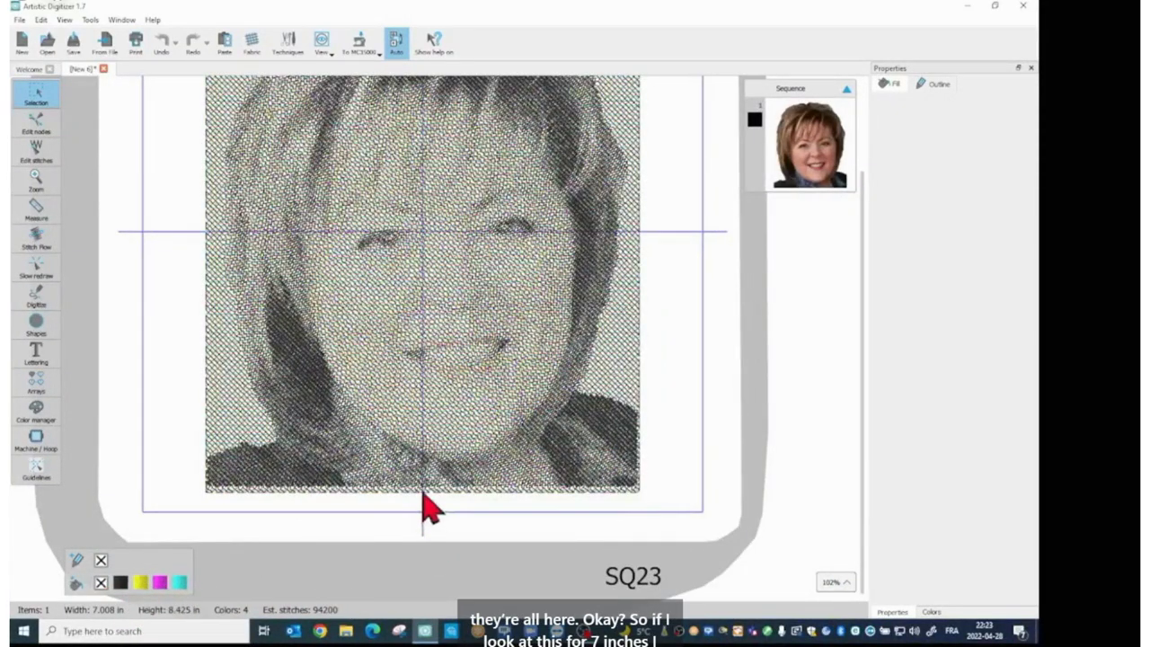
{"action": "scroll", "coordinate": [546, 385], "scroll_direction": "down", "scroll_amount": 2}
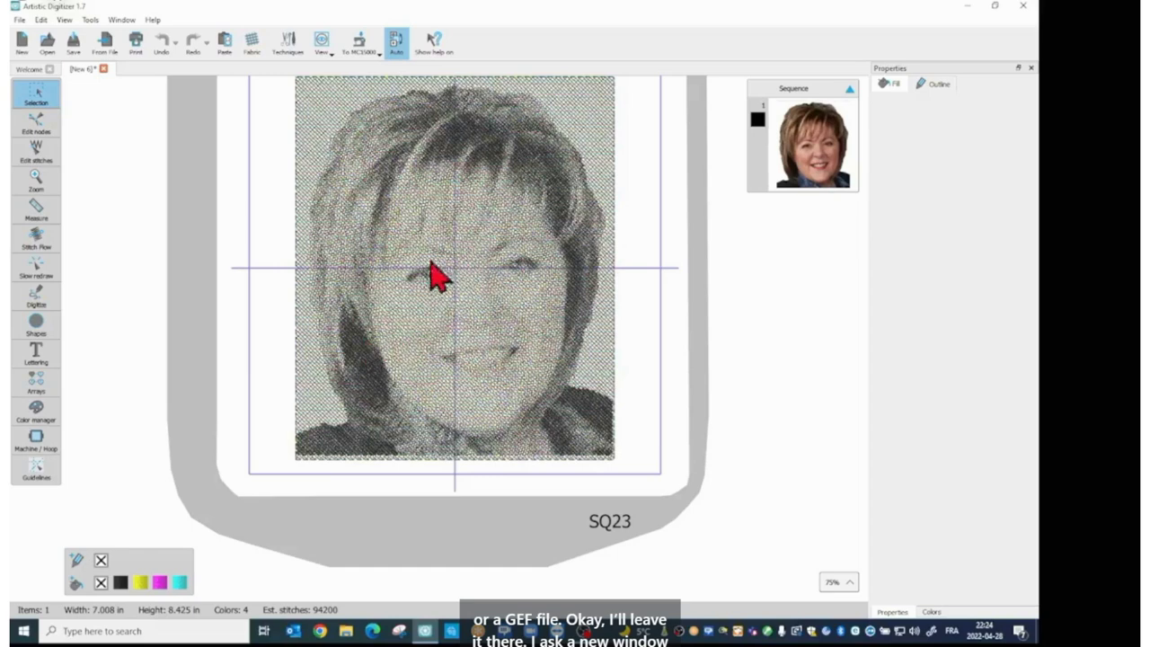
Step: Create a new blank design and load the recent portrait photo as PaintStitch with a width of 7 in
{"action": "left_click", "coordinate": [22, 39]}
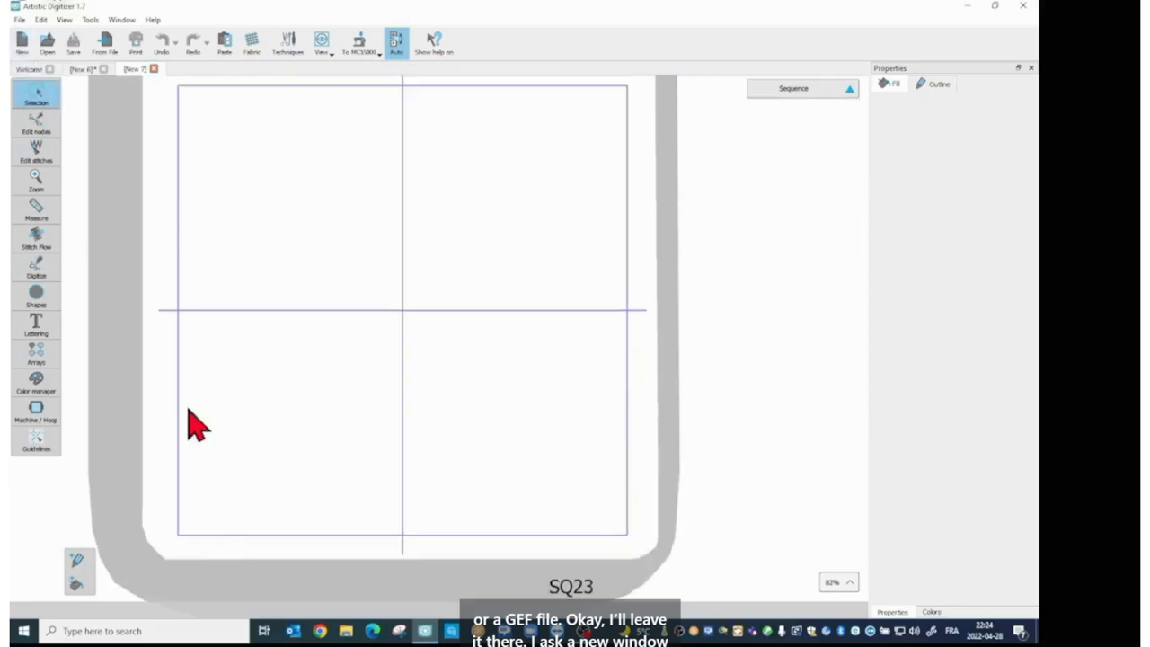
{"action": "left_click", "coordinate": [32, 70]}
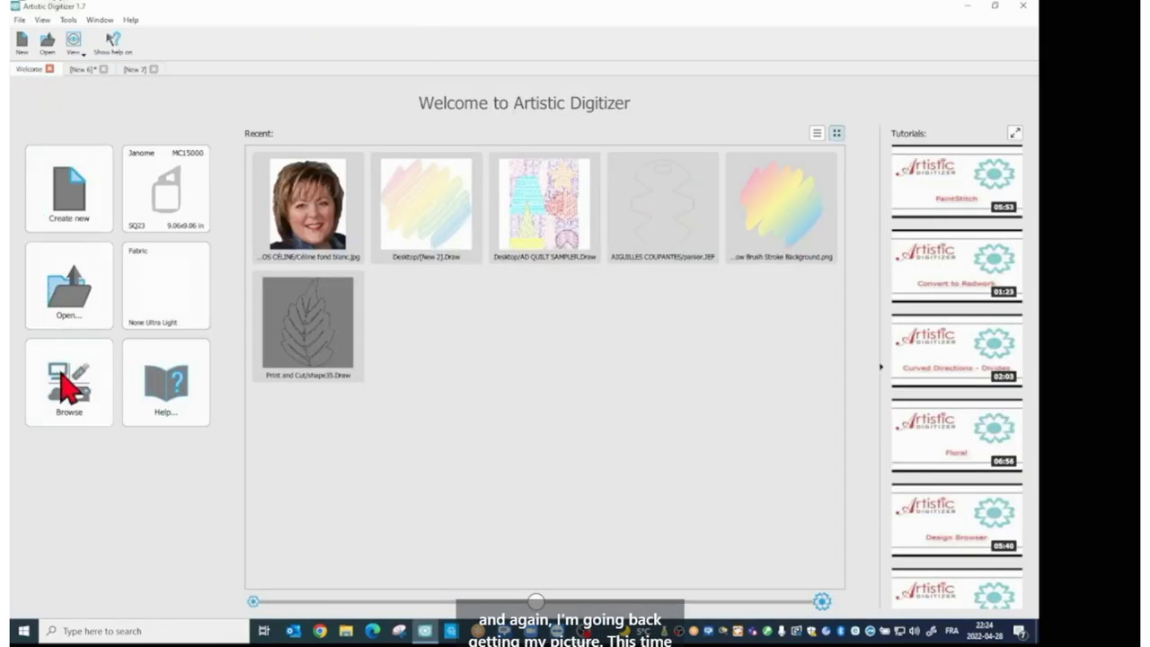
{"action": "left_click", "coordinate": [296, 220]}
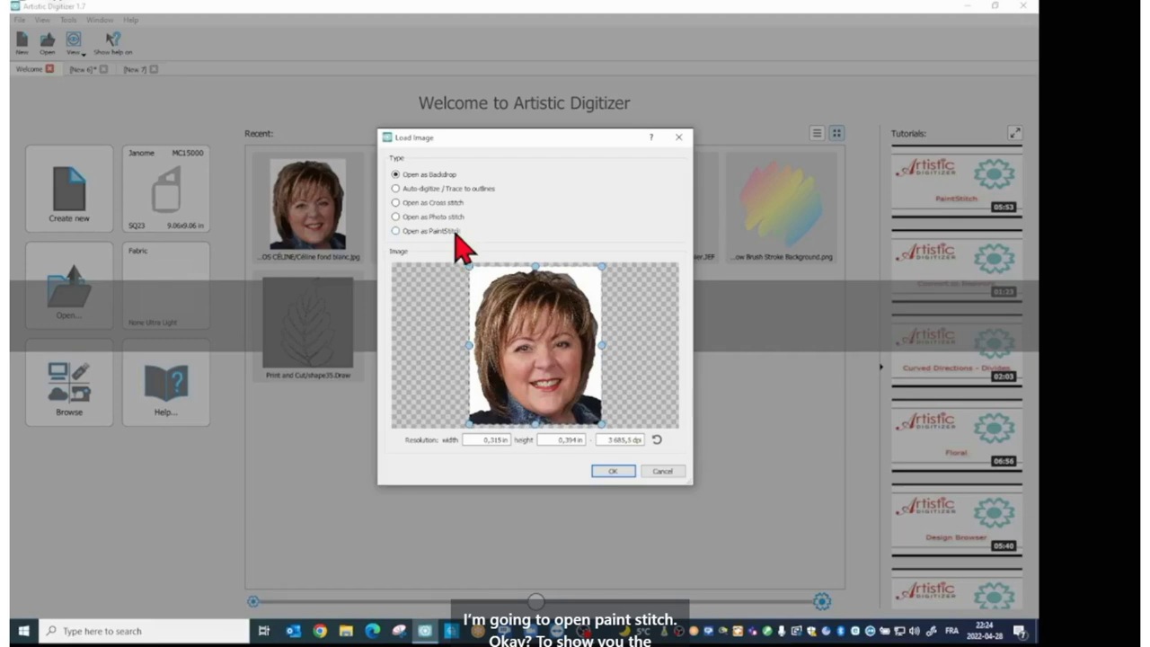
{"action": "left_click", "coordinate": [396, 231]}
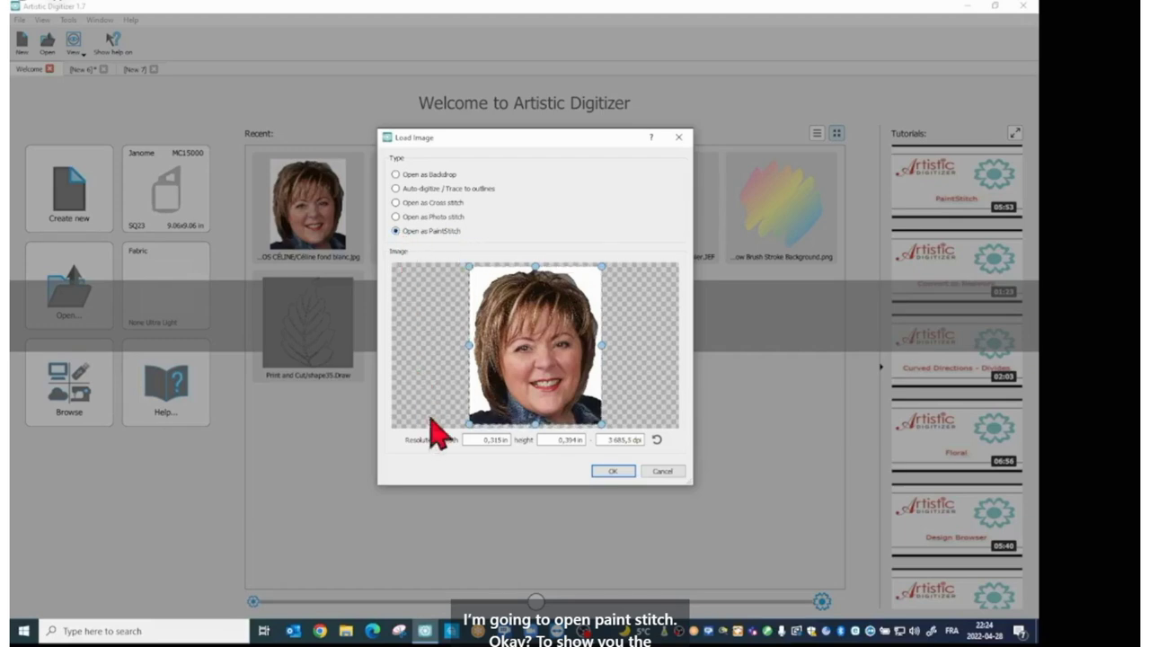
{"action": "left_click_drag", "start_coordinate": [480, 439], "coordinate": [495, 440]}
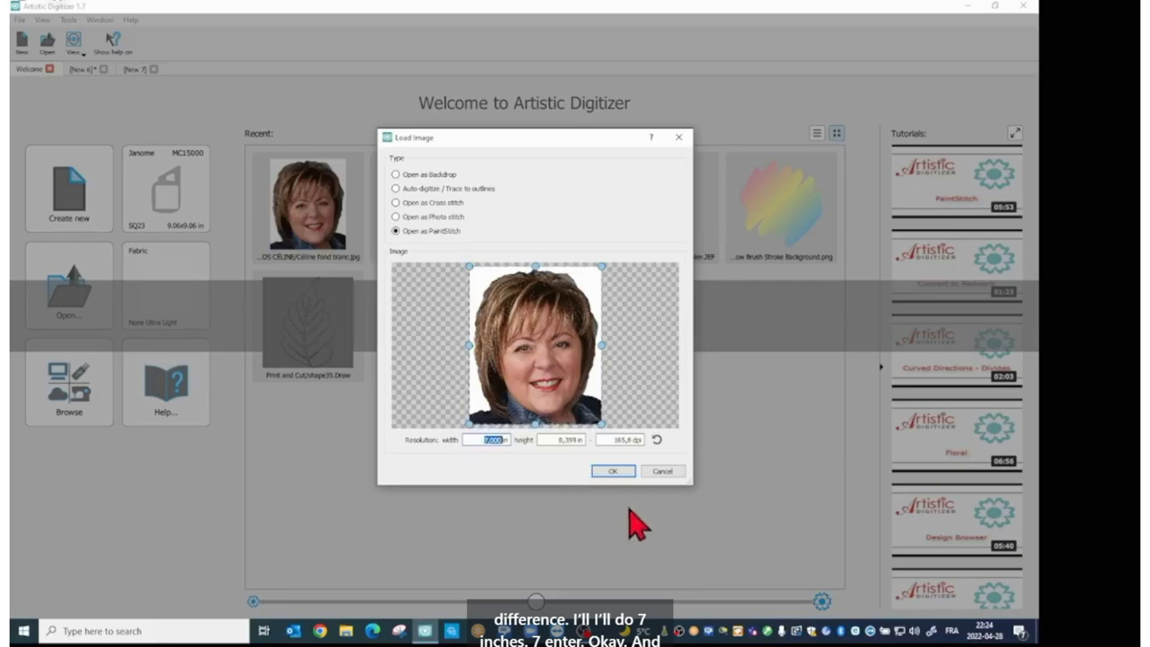
{"action": "left_click", "coordinate": [618, 470]}
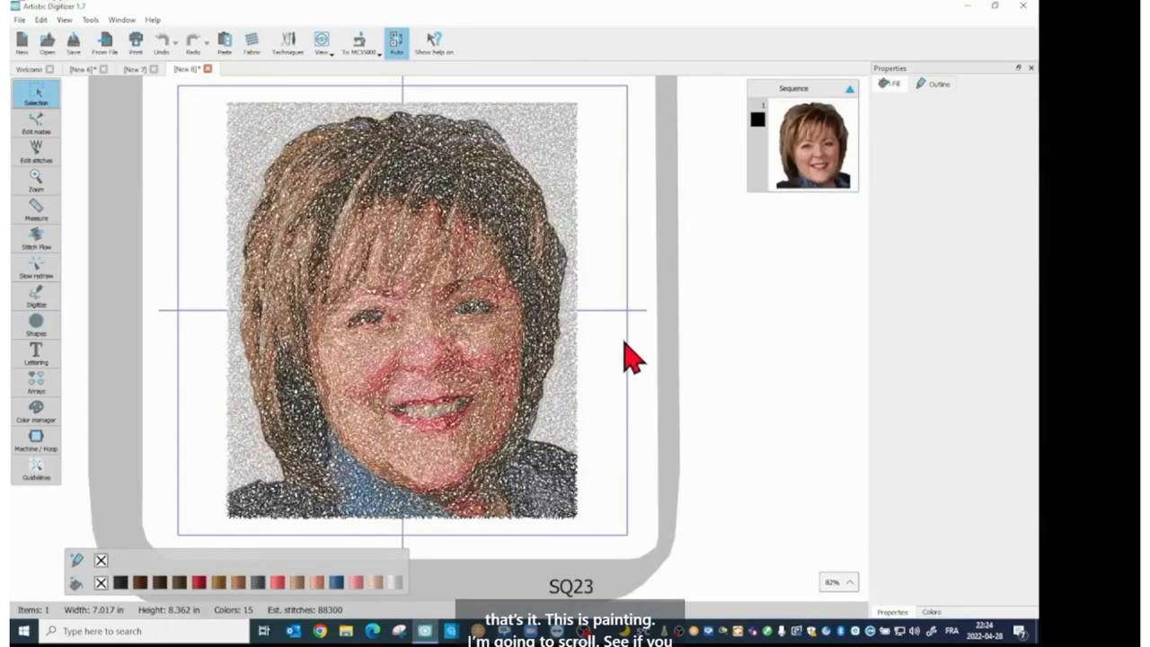
Step: Examine the PaintStitch portrait from a distance and up close, including the stitch detail around the eye
{"action": "scroll", "coordinate": [632, 356], "scroll_direction": "down", "scroll_amount": 5}
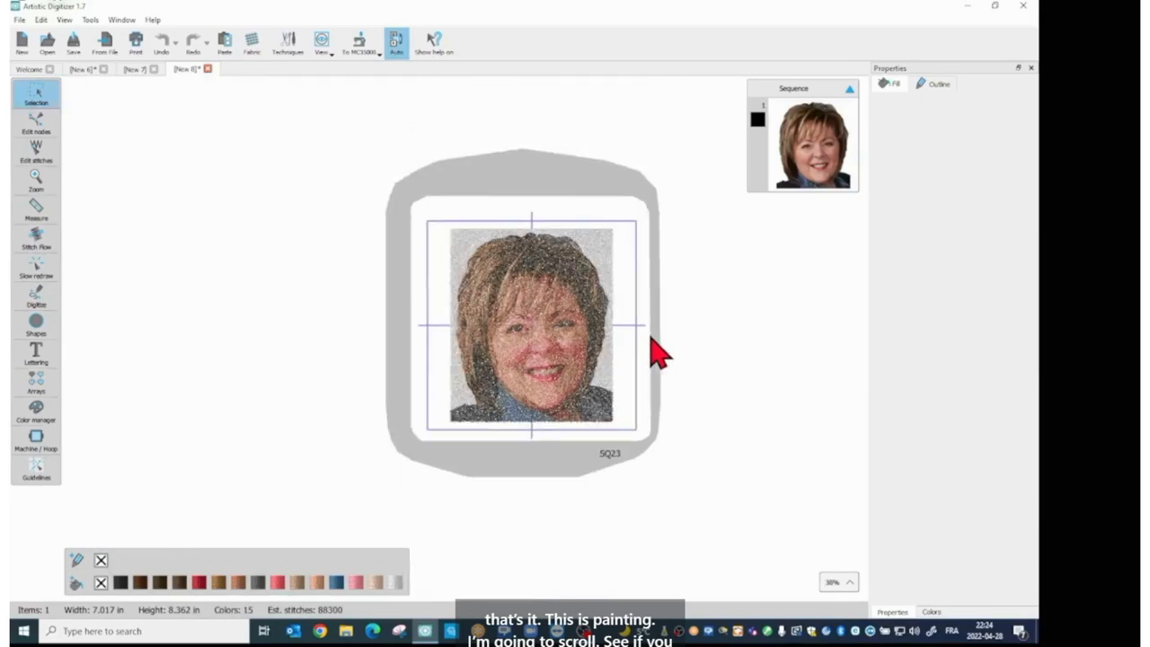
{"action": "scroll", "coordinate": [653, 342], "scroll_direction": "down", "scroll_amount": 3}
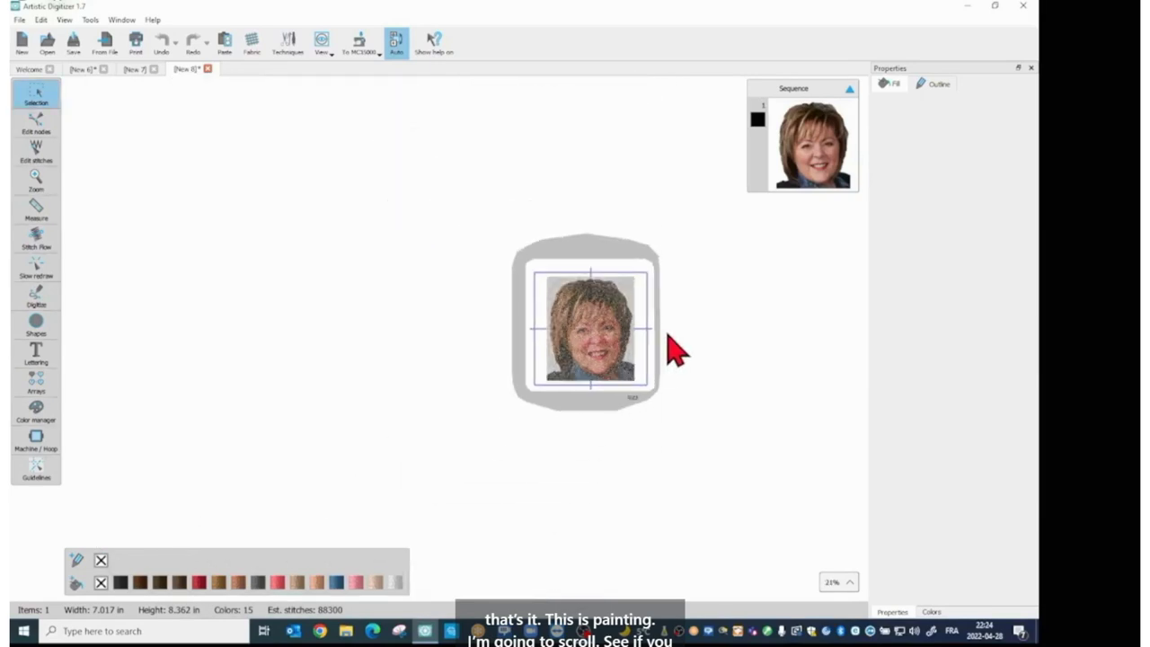
{"action": "scroll", "coordinate": [675, 350], "scroll_direction": "down", "scroll_amount": 1}
{"action": "scroll", "coordinate": [669, 349], "scroll_direction": "up", "scroll_amount": 10}
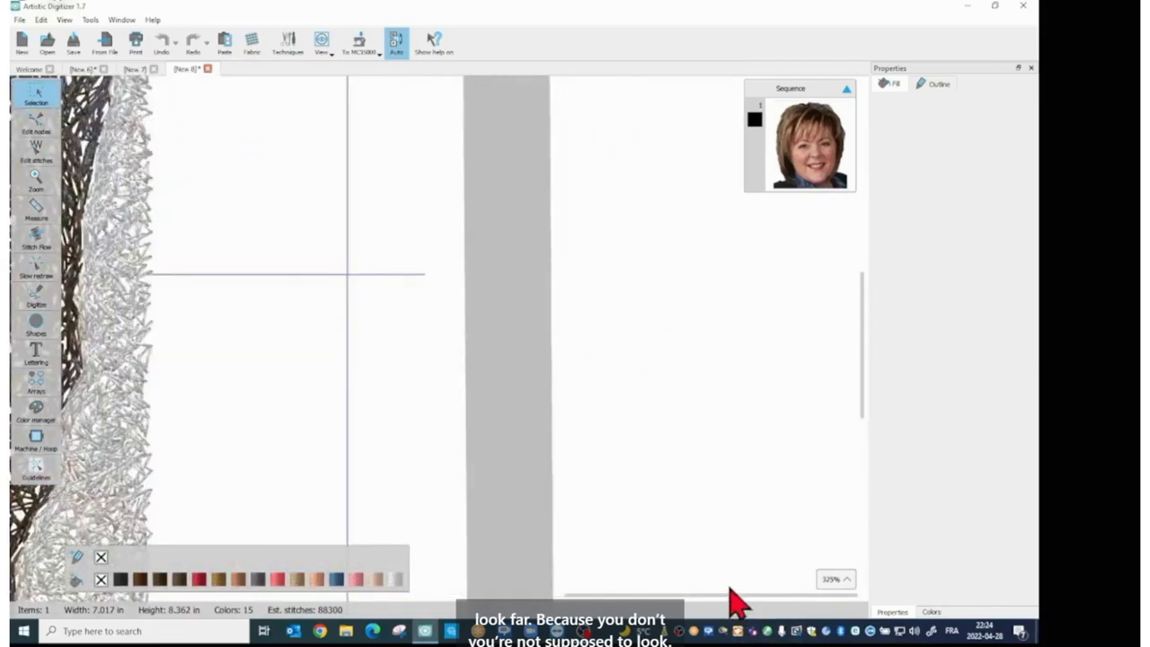
{"action": "left_click_drag", "start_coordinate": [728, 594], "coordinate": [567, 603]}
{"action": "scroll", "coordinate": [452, 310], "scroll_direction": "down", "scroll_amount": 2}
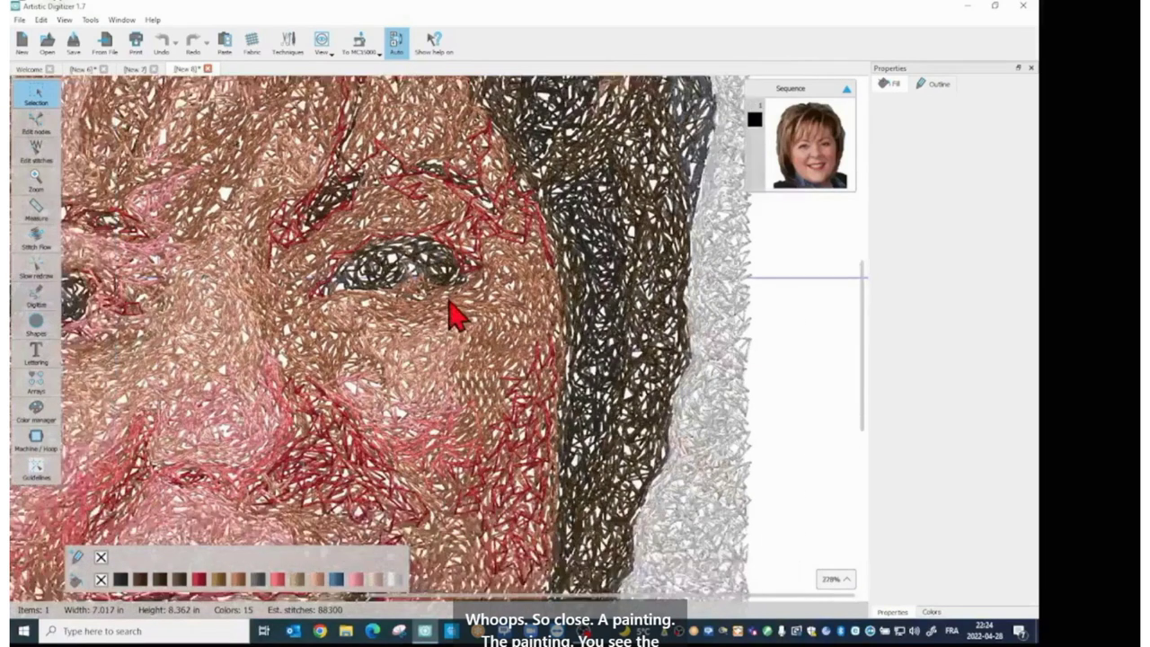
{"action": "scroll", "coordinate": [451, 311], "scroll_direction": "up", "scroll_amount": 1}
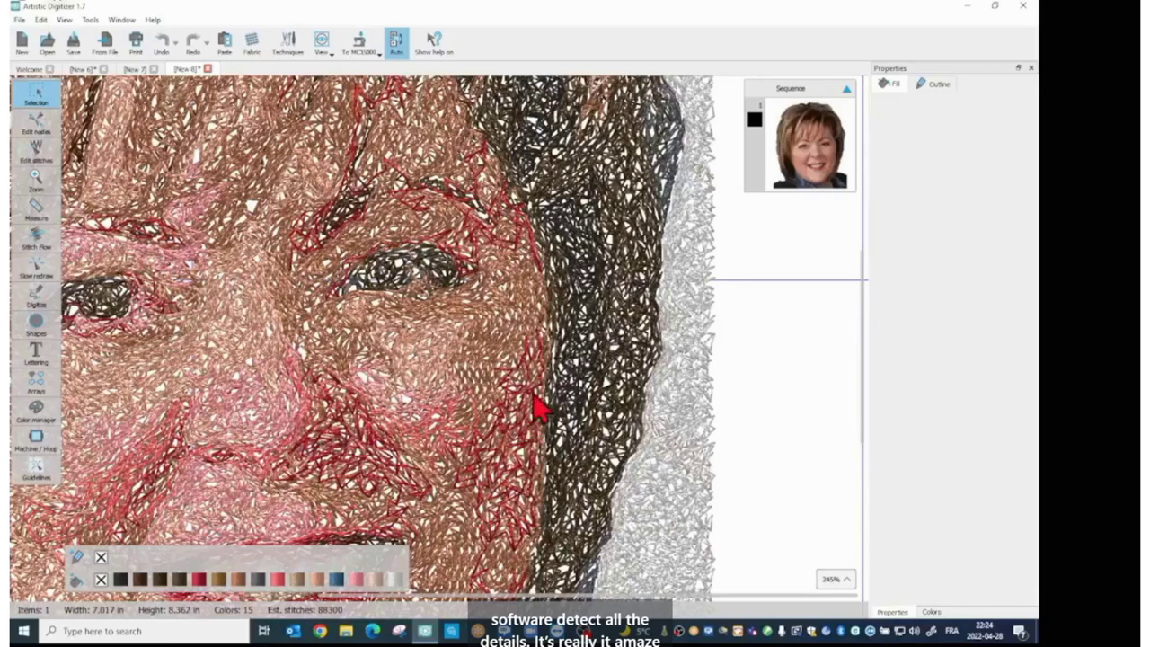
{"action": "scroll", "coordinate": [535, 407], "scroll_direction": "down", "scroll_amount": 4}
{"action": "scroll", "coordinate": [535, 407], "scroll_direction": "down", "scroll_amount": 5}
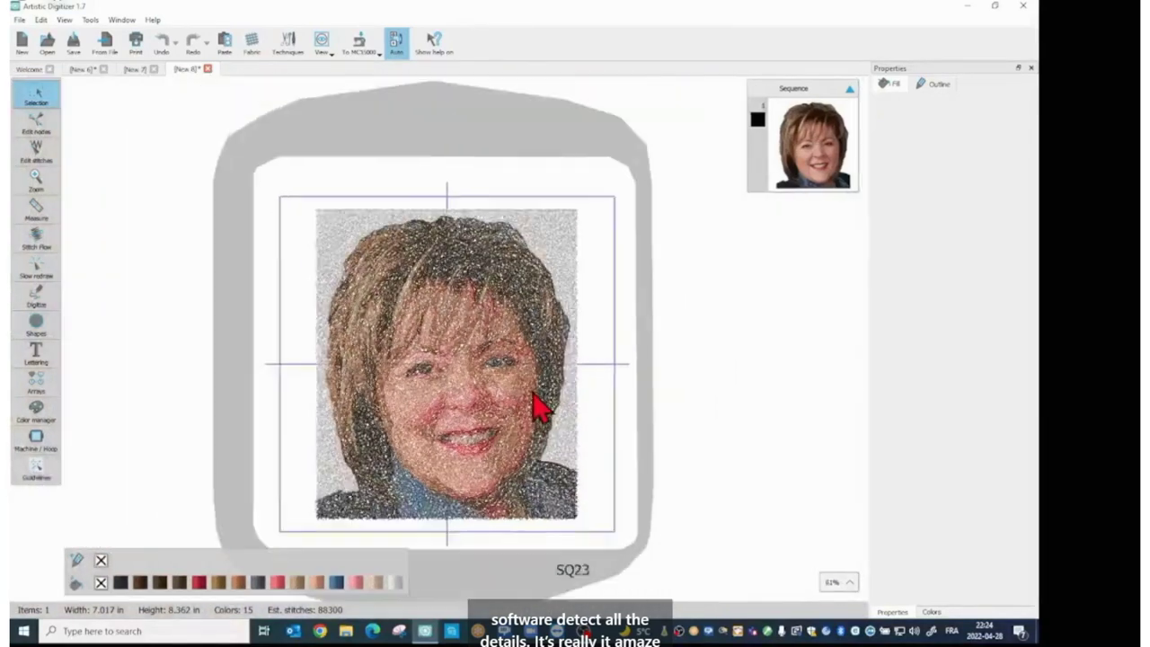
{"action": "scroll", "coordinate": [536, 407], "scroll_direction": "up", "scroll_amount": 1}
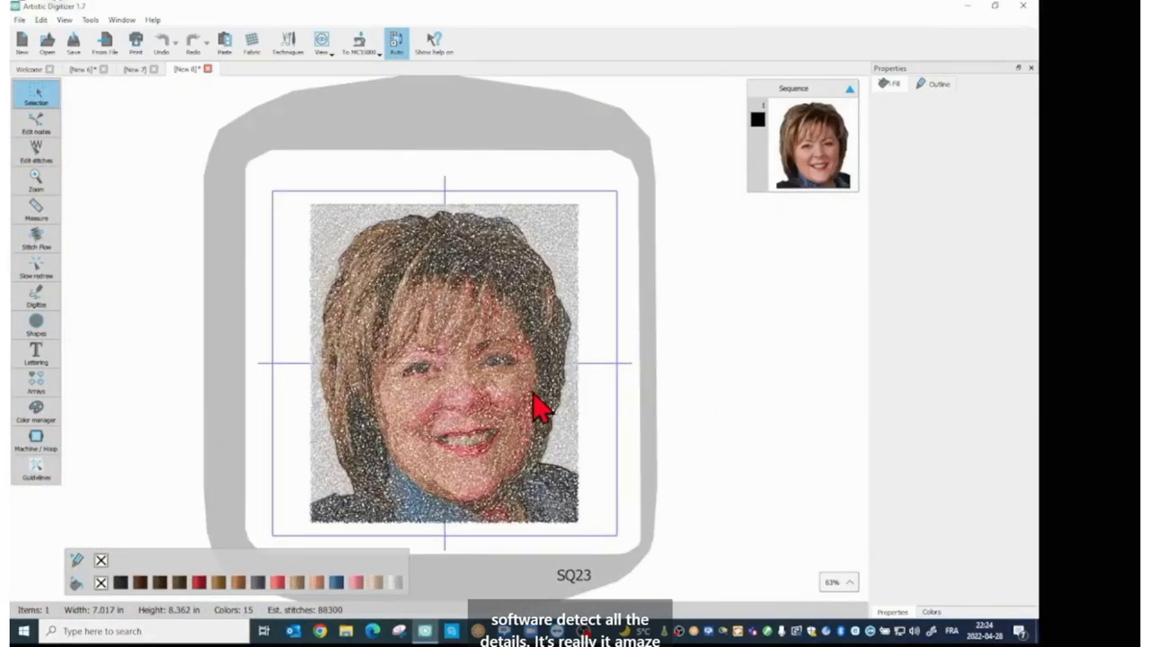
{"action": "scroll", "coordinate": [538, 408], "scroll_direction": "up", "scroll_amount": 5}
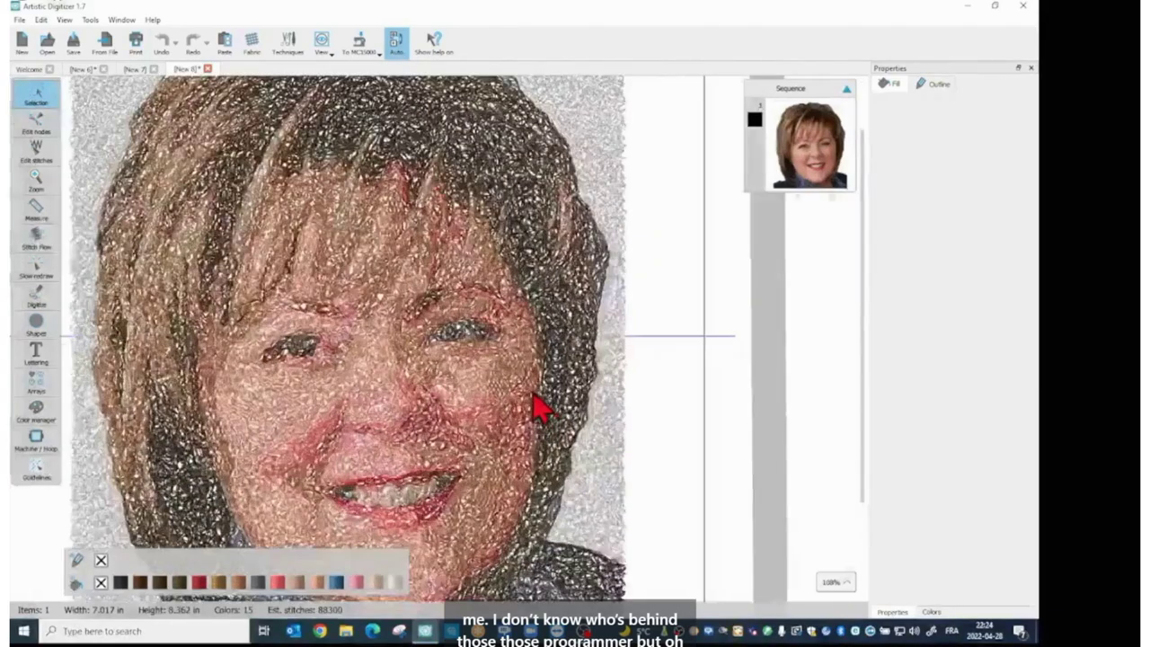
{"action": "scroll", "coordinate": [539, 409], "scroll_direction": "down", "scroll_amount": 2}
{"action": "scroll", "coordinate": [539, 409], "scroll_direction": "down", "scroll_amount": 7}
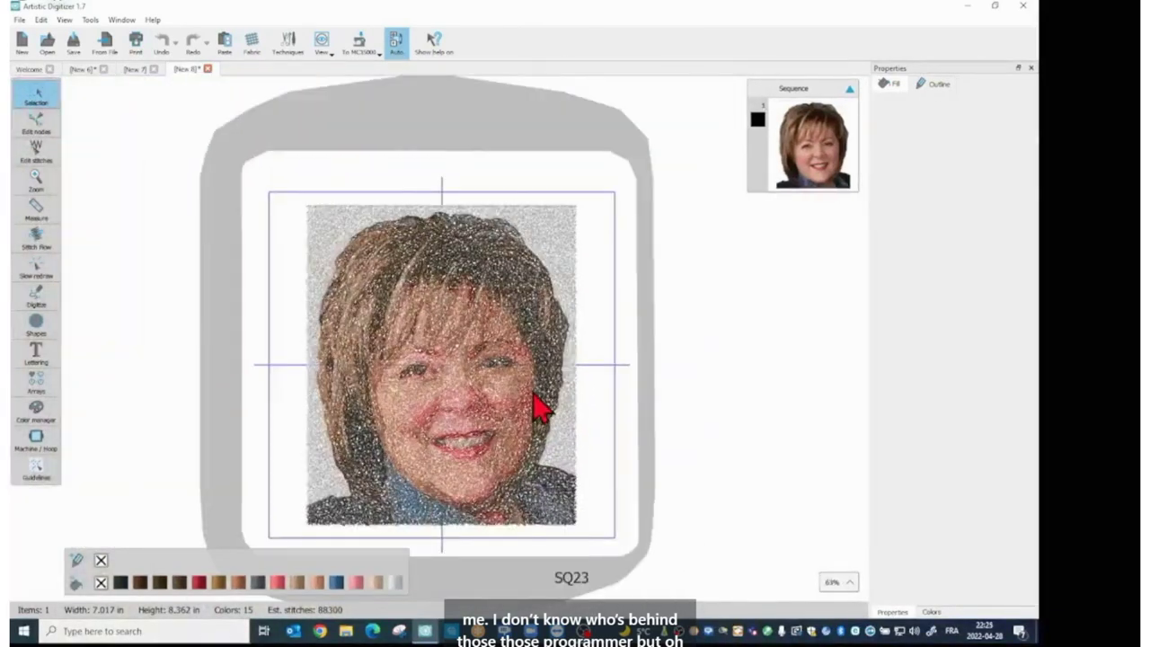
{"action": "scroll", "coordinate": [539, 409], "scroll_direction": "down", "scroll_amount": 3}
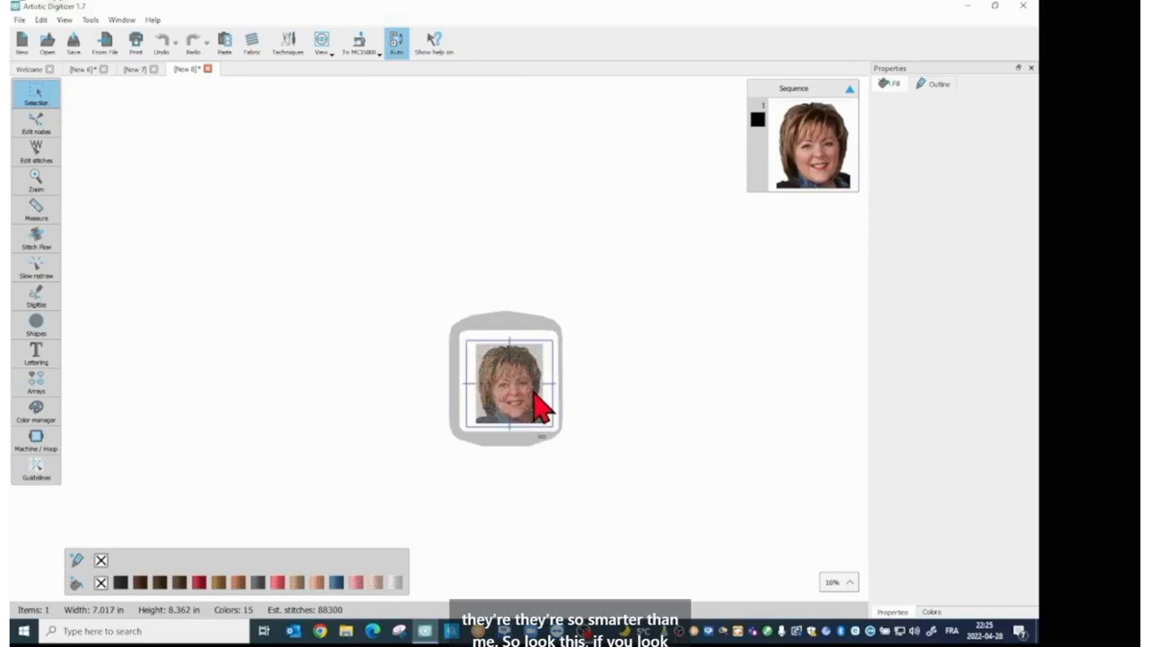
{"action": "scroll", "coordinate": [548, 383], "scroll_direction": "up", "scroll_amount": 1}
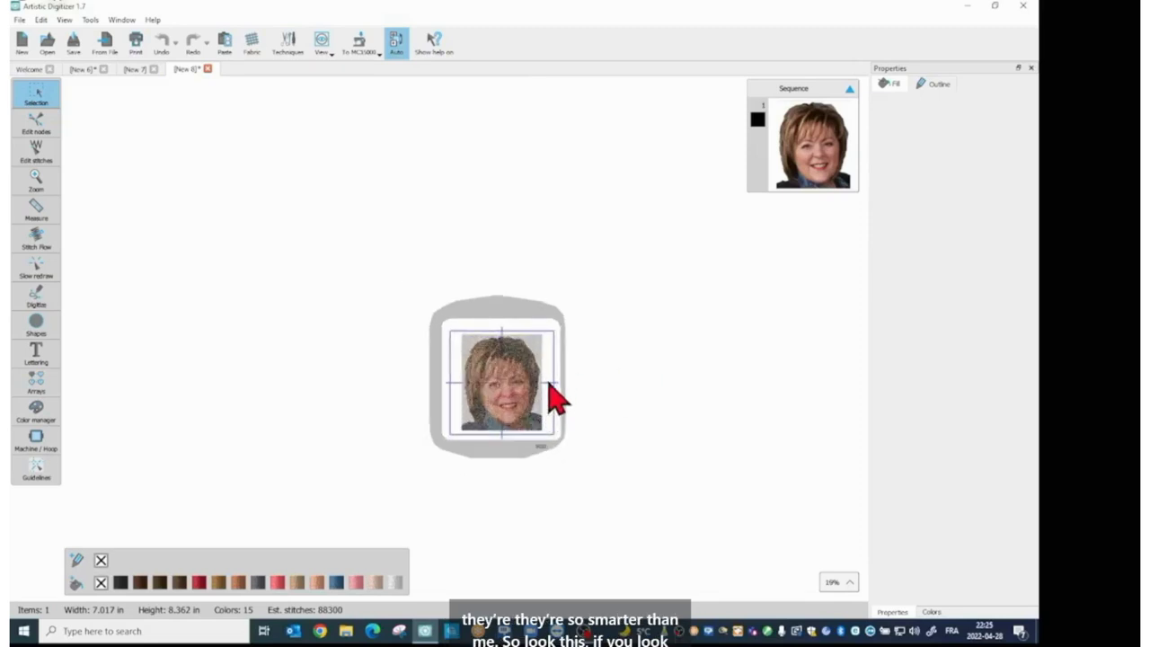
{"action": "scroll", "coordinate": [547, 383], "scroll_direction": "up", "scroll_amount": 2}
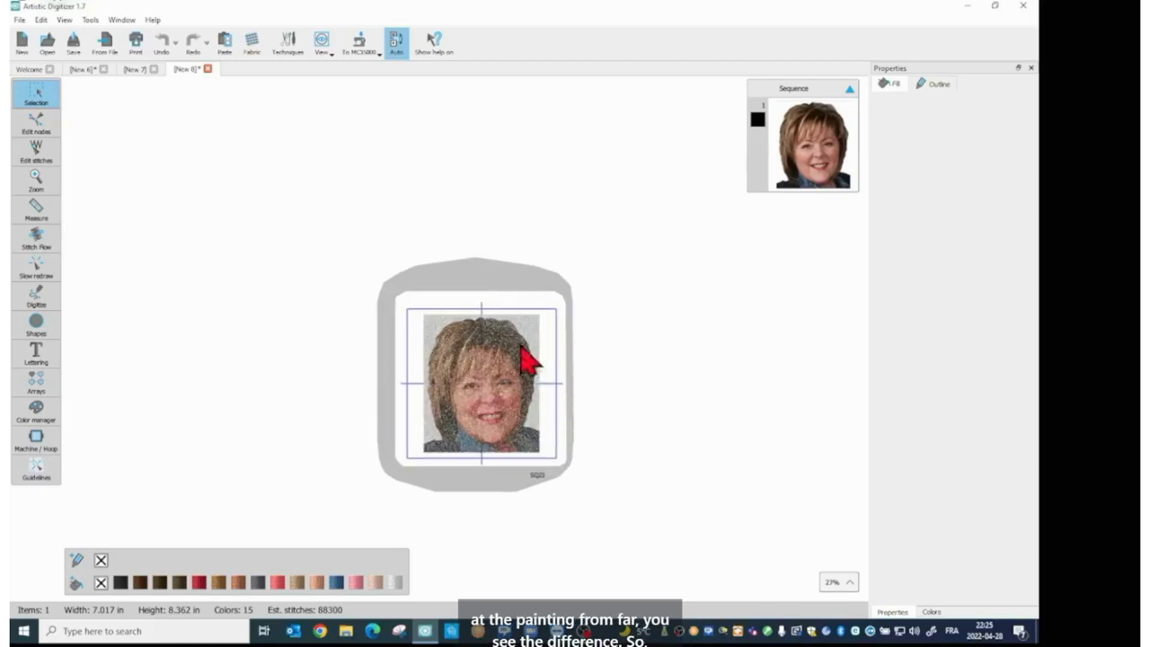
{"action": "scroll", "coordinate": [590, 380], "scroll_direction": "up", "scroll_amount": 3}
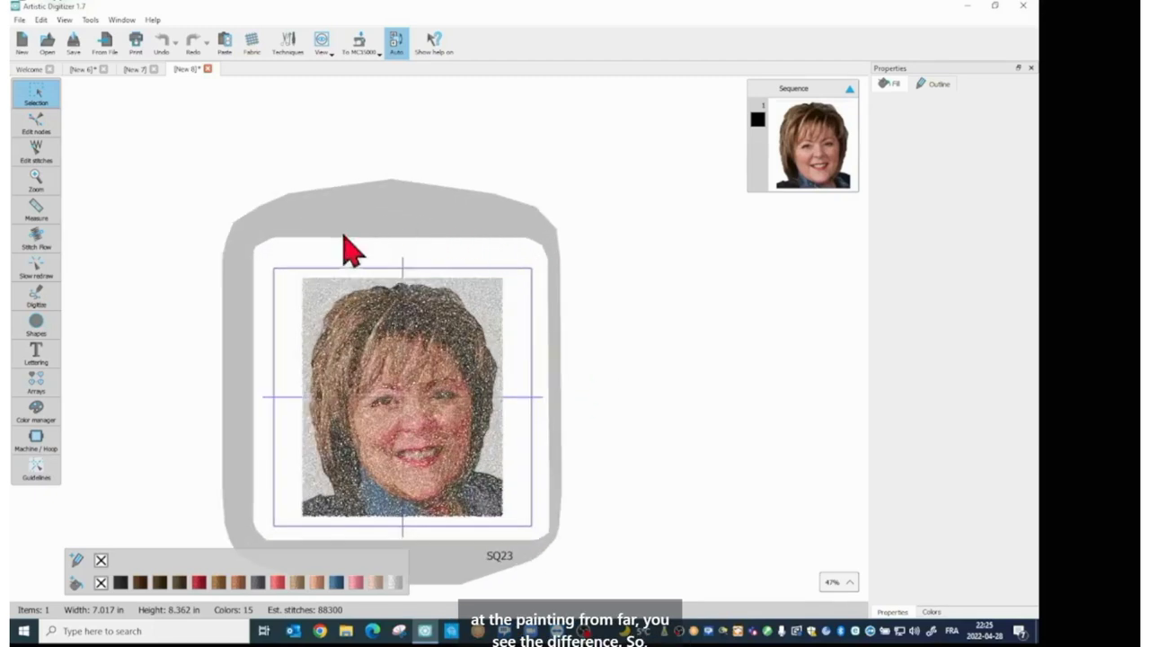
Step: Compare the Photo stitch portrait with the PaintStitch portrait by alternating between the two open designs
{"action": "left_click", "coordinate": [82, 69]}
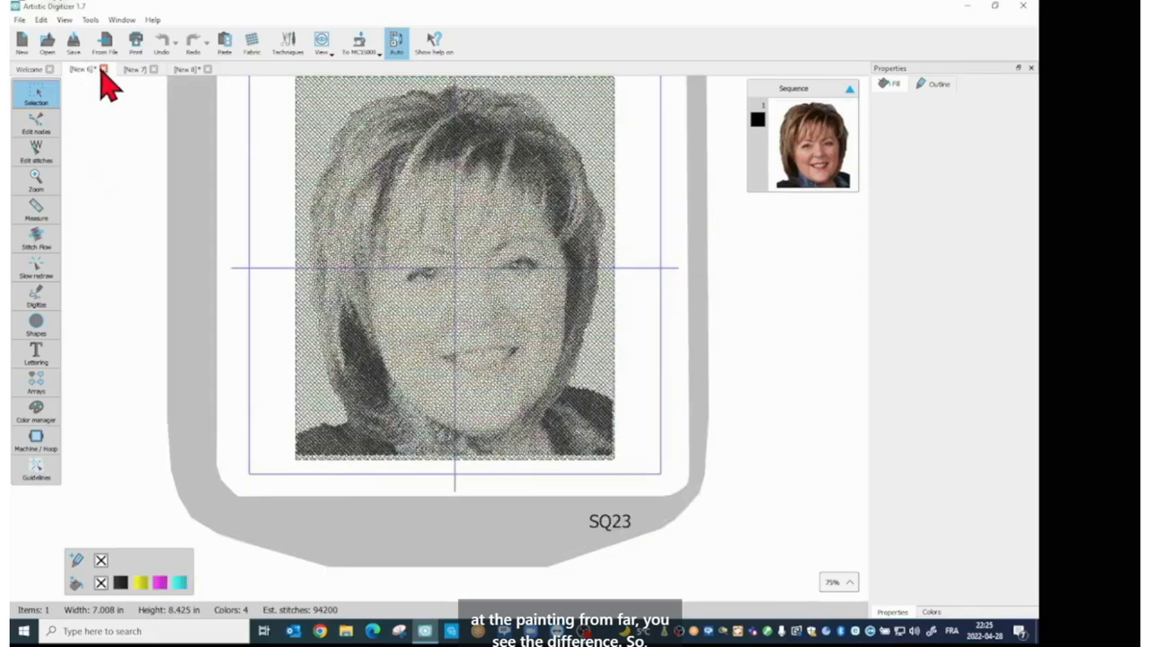
{"action": "left_click", "coordinate": [184, 70]}
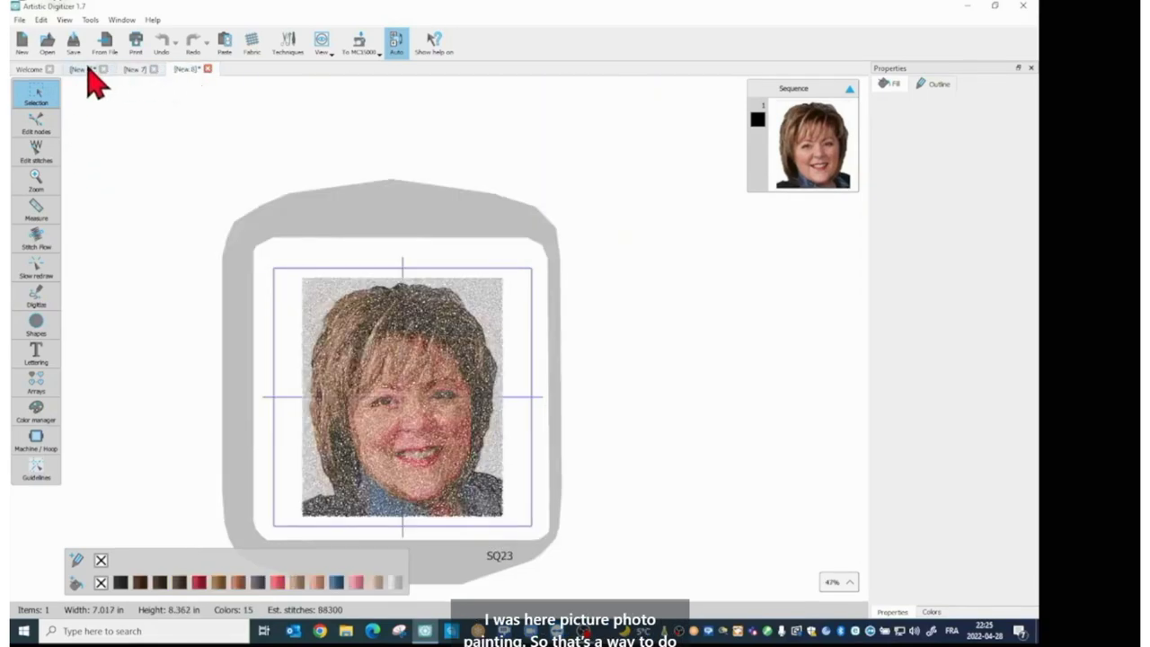
{"action": "left_click", "coordinate": [90, 70]}
{"action": "left_click", "coordinate": [184, 70]}
{"action": "left_click", "coordinate": [93, 72]}
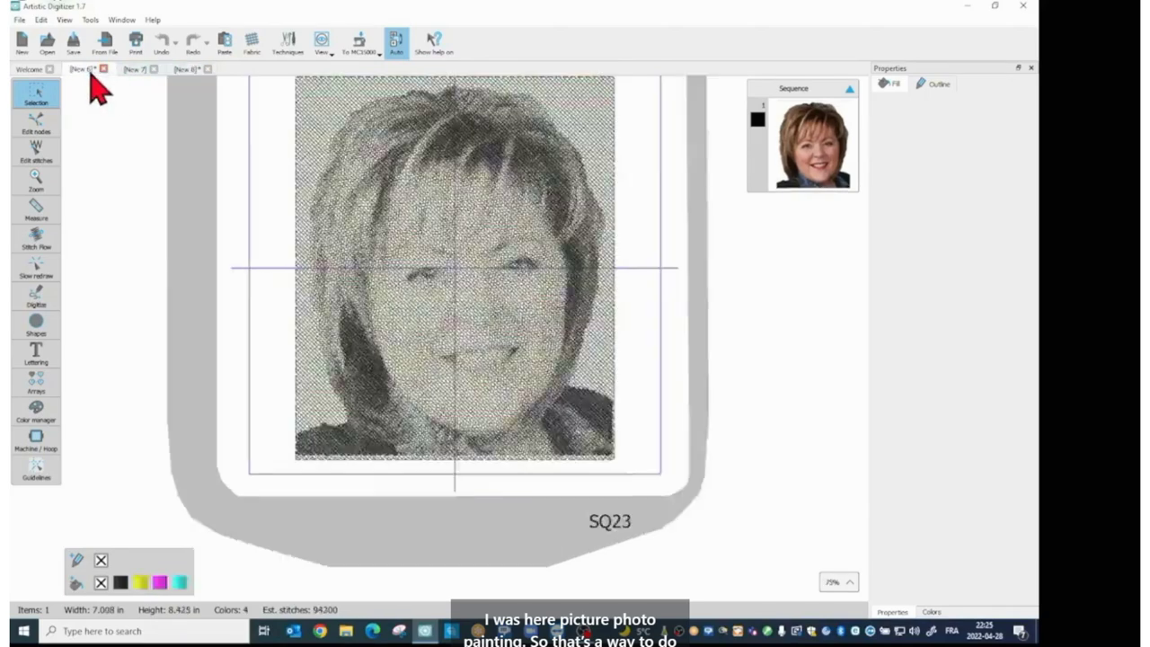
{"action": "left_click", "coordinate": [190, 72]}
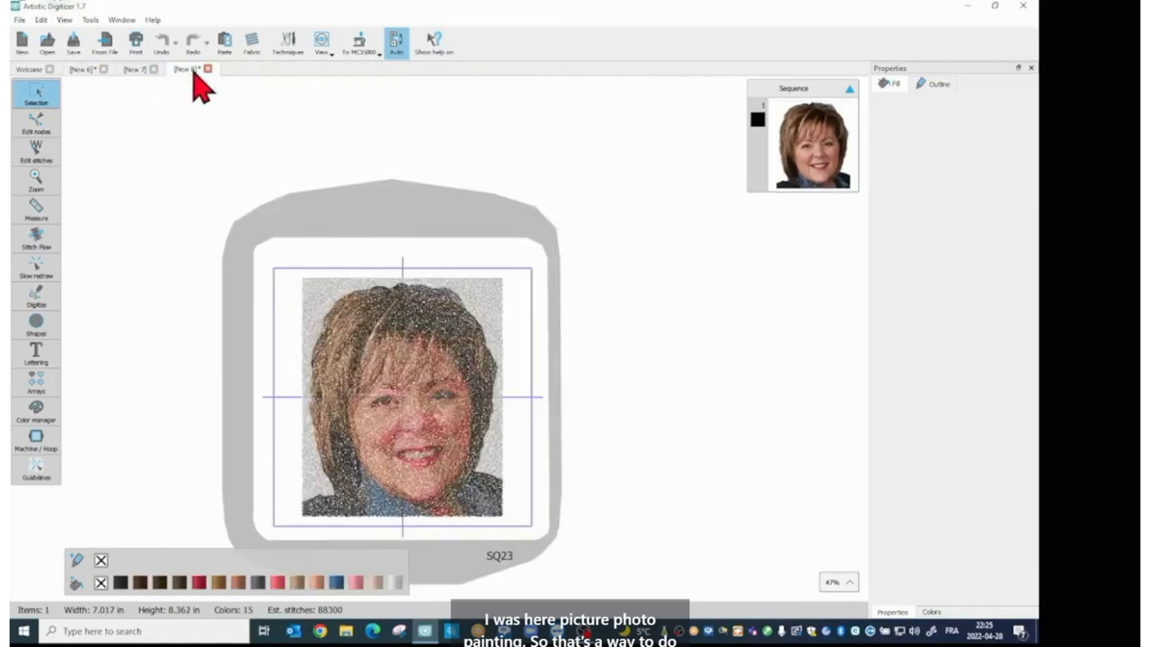
{"action": "left_click", "coordinate": [90, 72]}
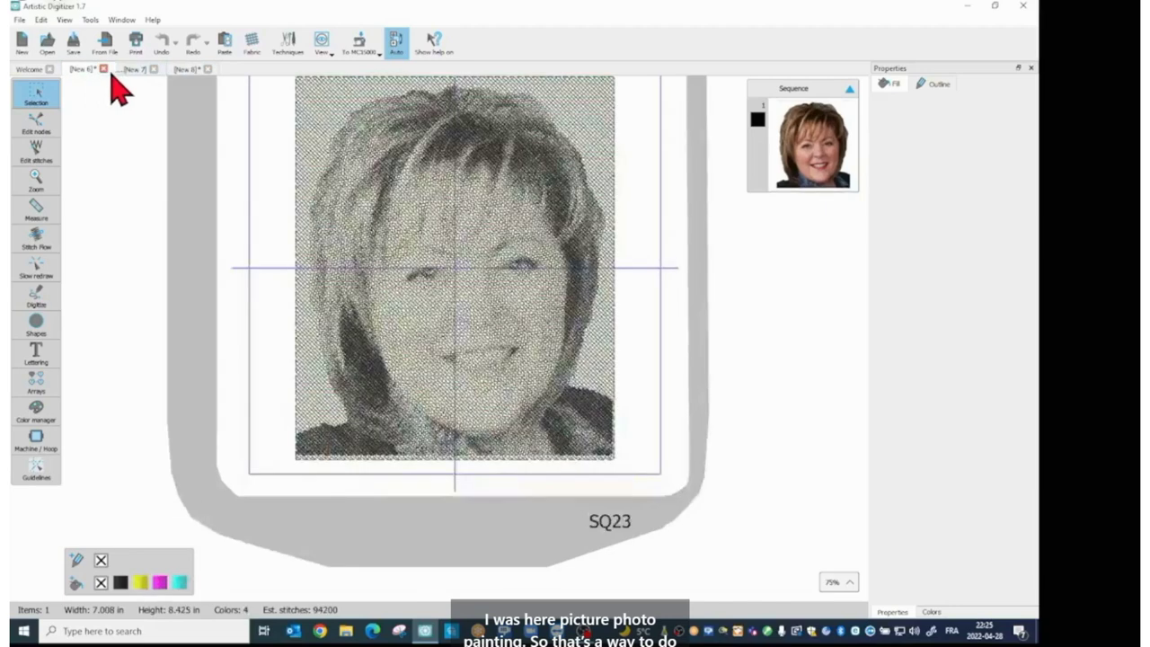
{"action": "left_click", "coordinate": [186, 70]}
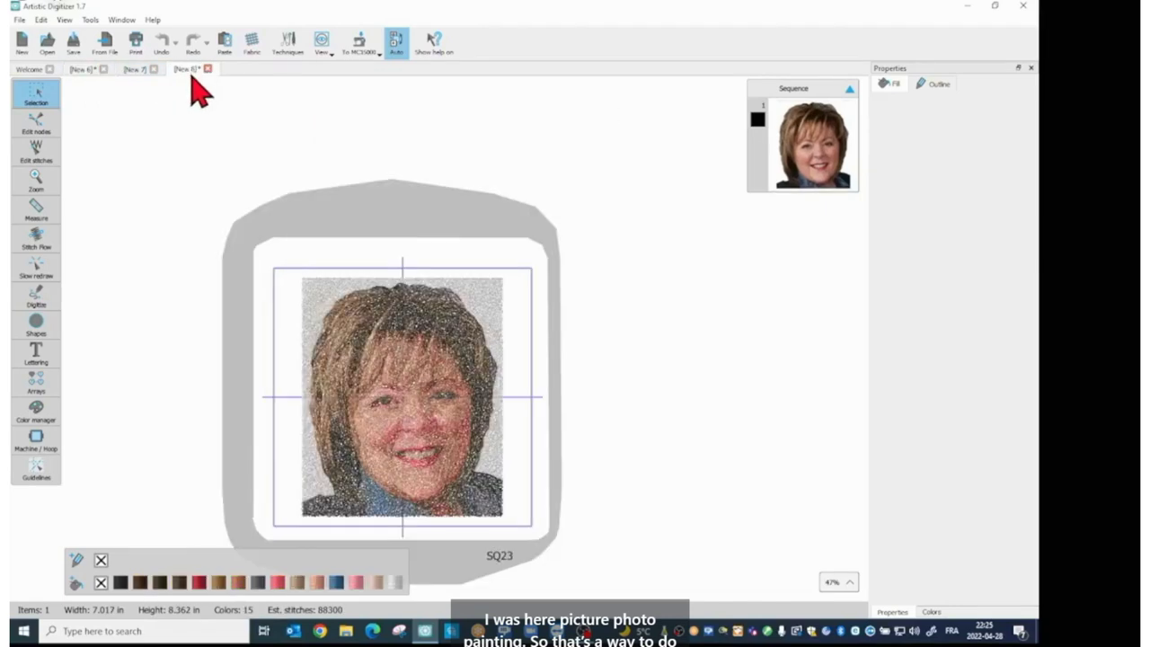
Step: Select the PaintStitch portrait to review its fill properties and deselect it
{"action": "left_click", "coordinate": [430, 405]}
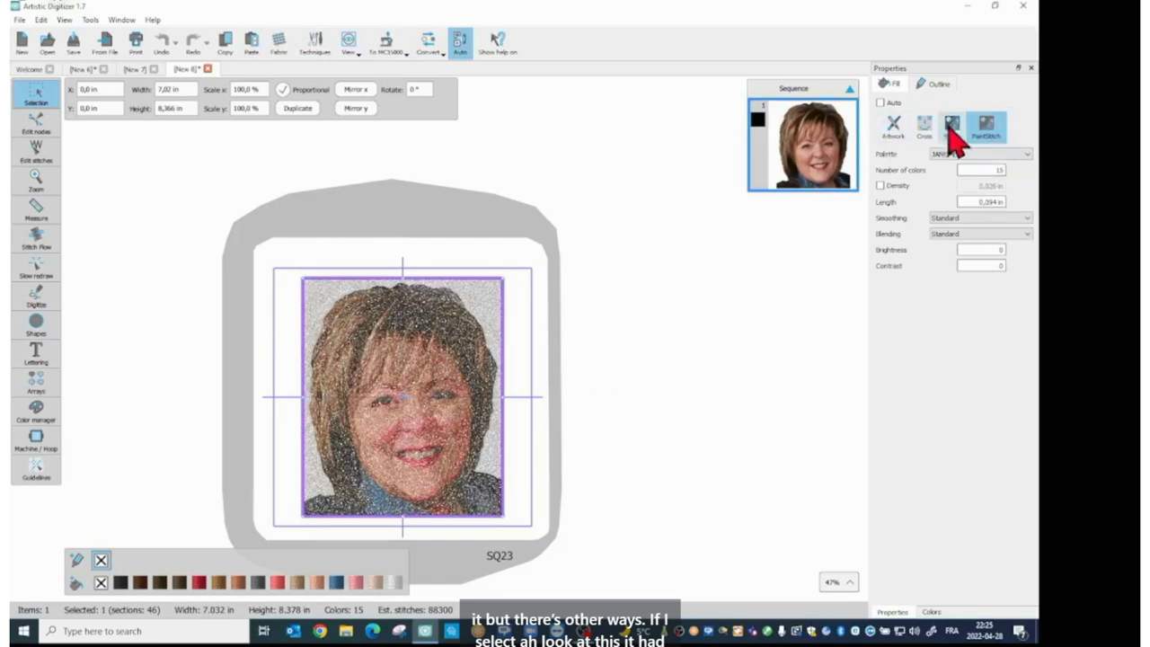
{"action": "left_click", "coordinate": [574, 224]}
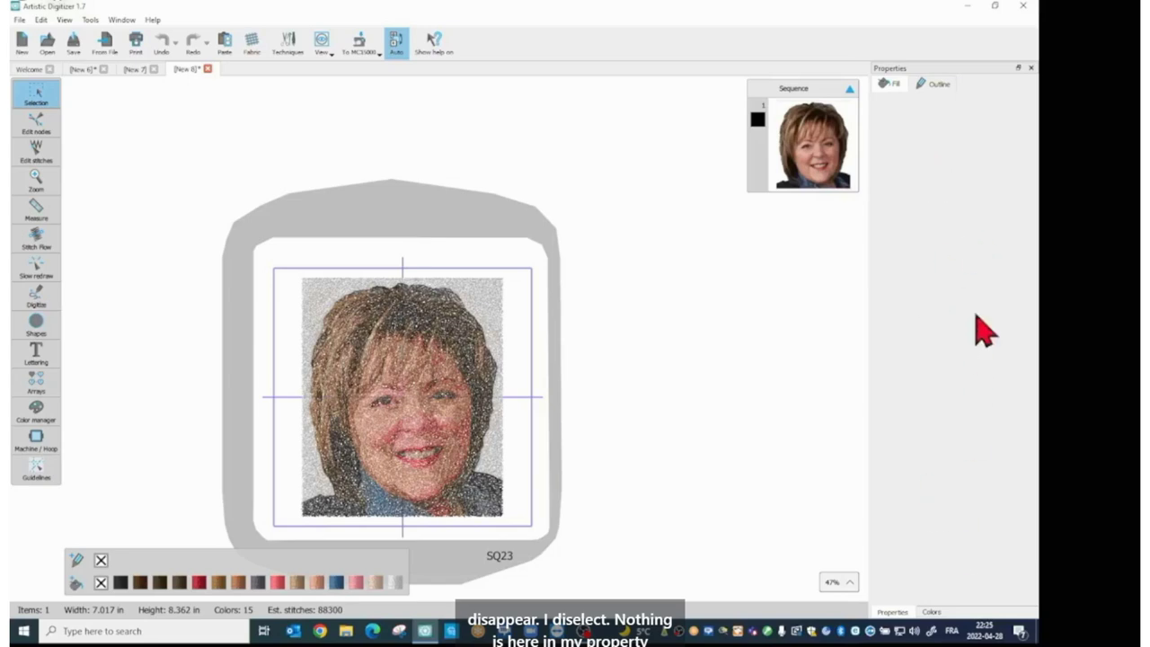
{"action": "scroll", "coordinate": [608, 308], "scroll_direction": "down", "scroll_amount": 1}
{"action": "scroll", "coordinate": [608, 308], "scroll_direction": "up", "scroll_amount": 3}
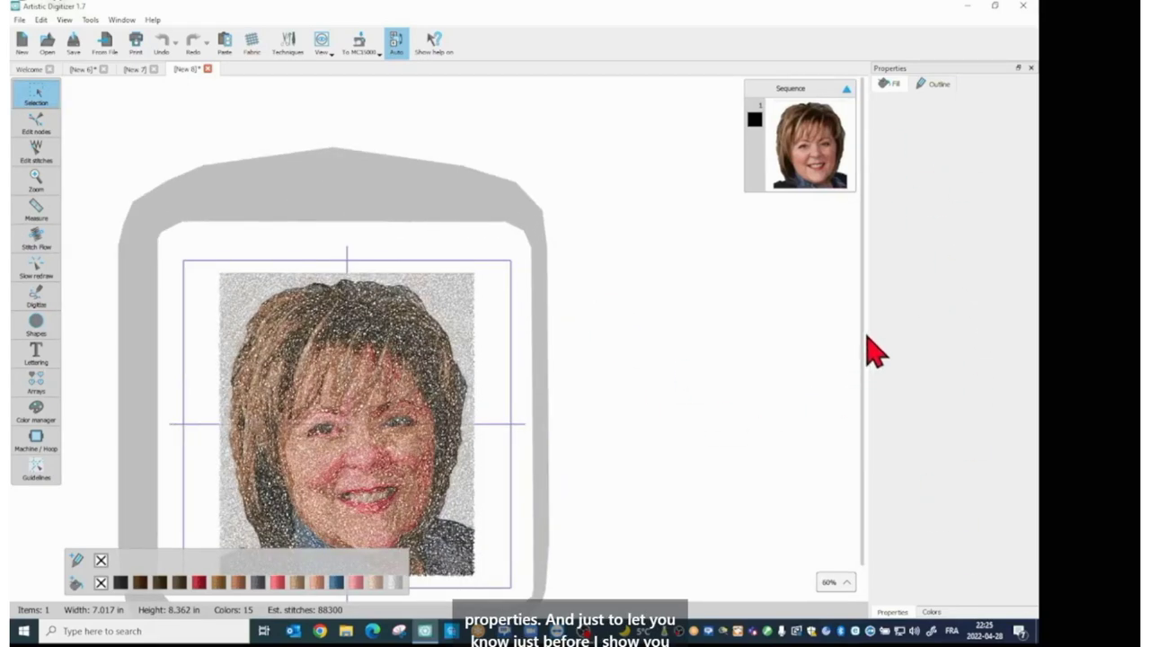
Step: View the PaintStitch portrait at 100% zoom, preview its fill as Photo, Cross and Artwork, and return the fill to PaintStitch
{"action": "left_click_drag", "start_coordinate": [865, 338], "coordinate": [842, 494]}
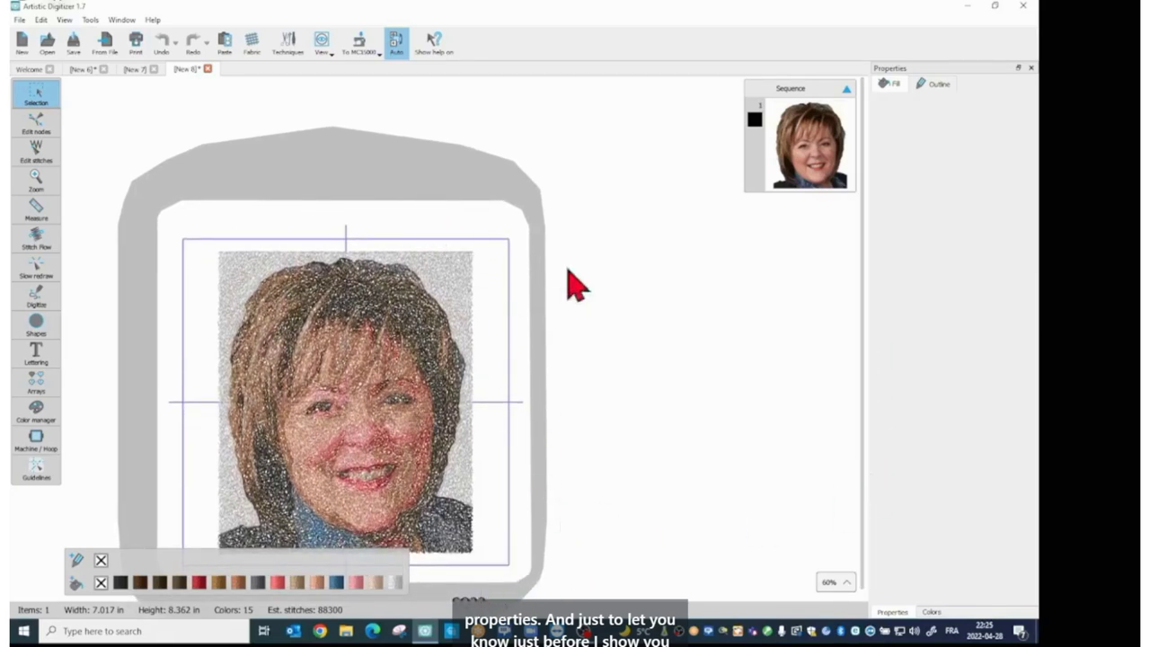
{"action": "left_click", "coordinate": [844, 582]}
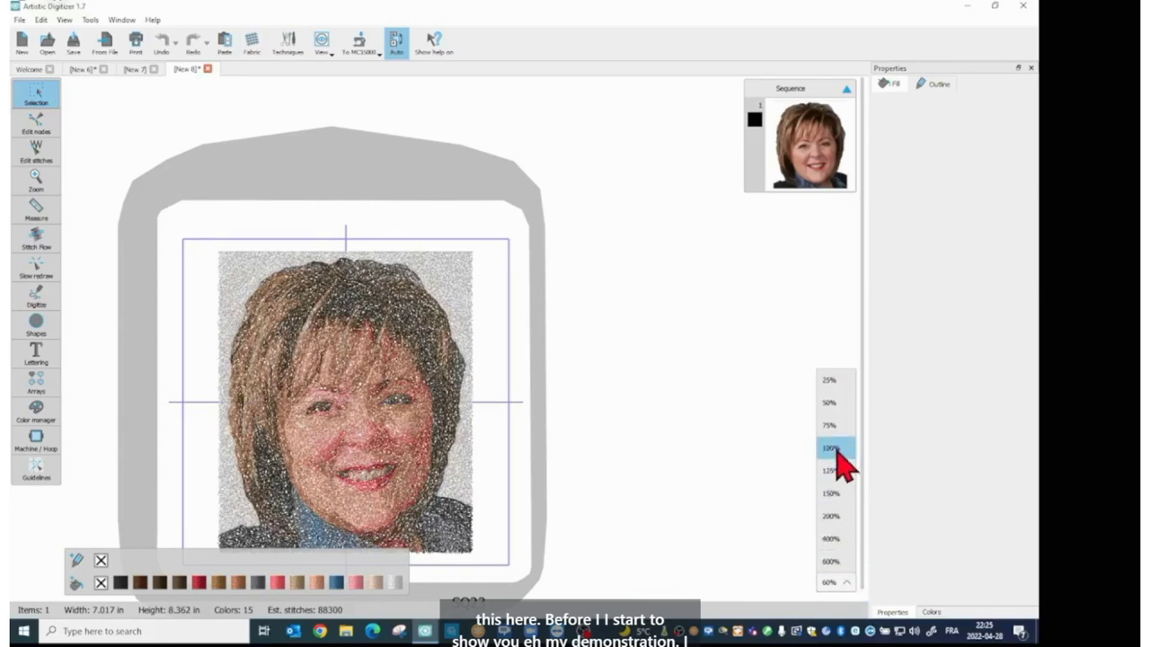
{"action": "left_click", "coordinate": [837, 453]}
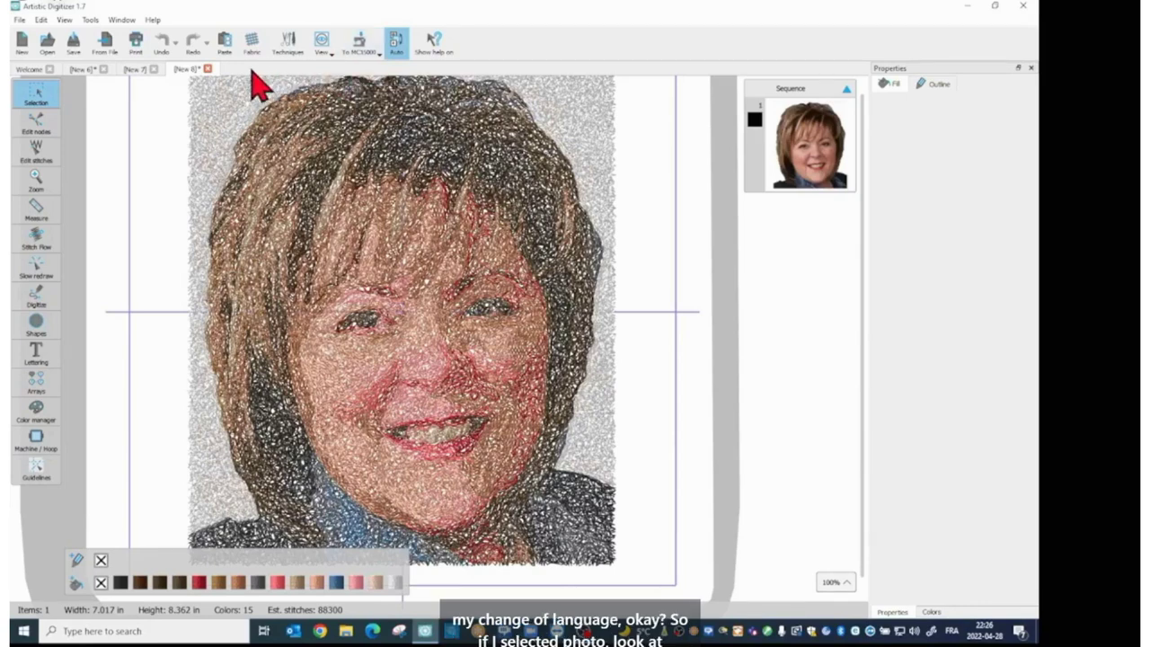
{"action": "scroll", "coordinate": [480, 205], "scroll_direction": "down", "scroll_amount": 2}
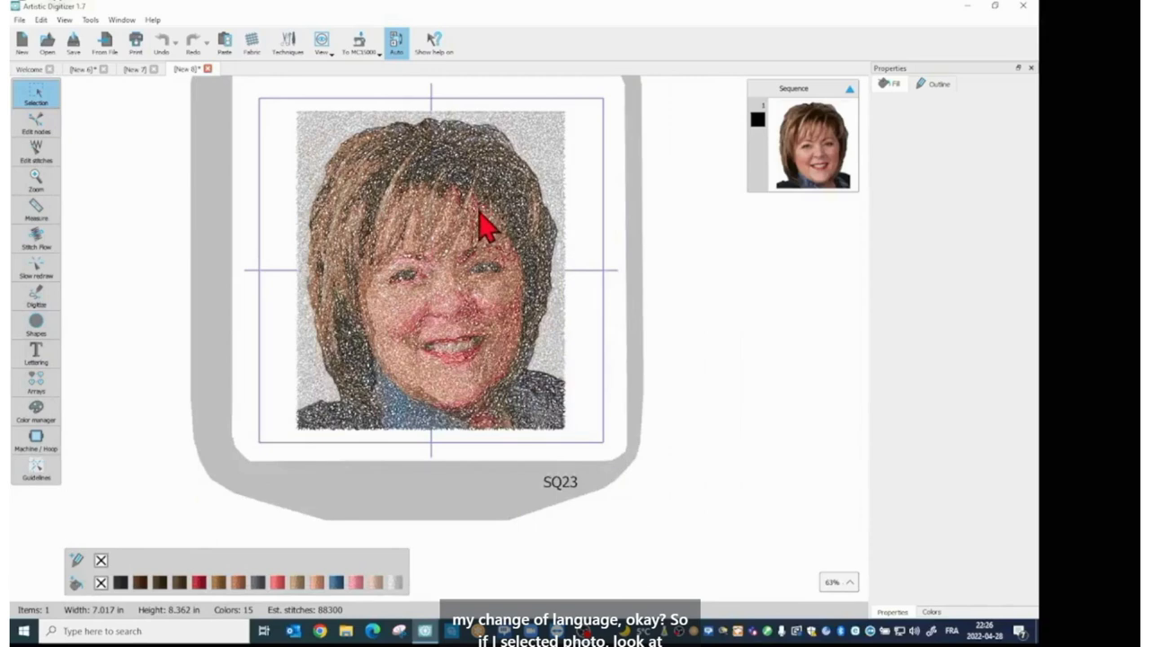
{"action": "left_click", "coordinate": [528, 215]}
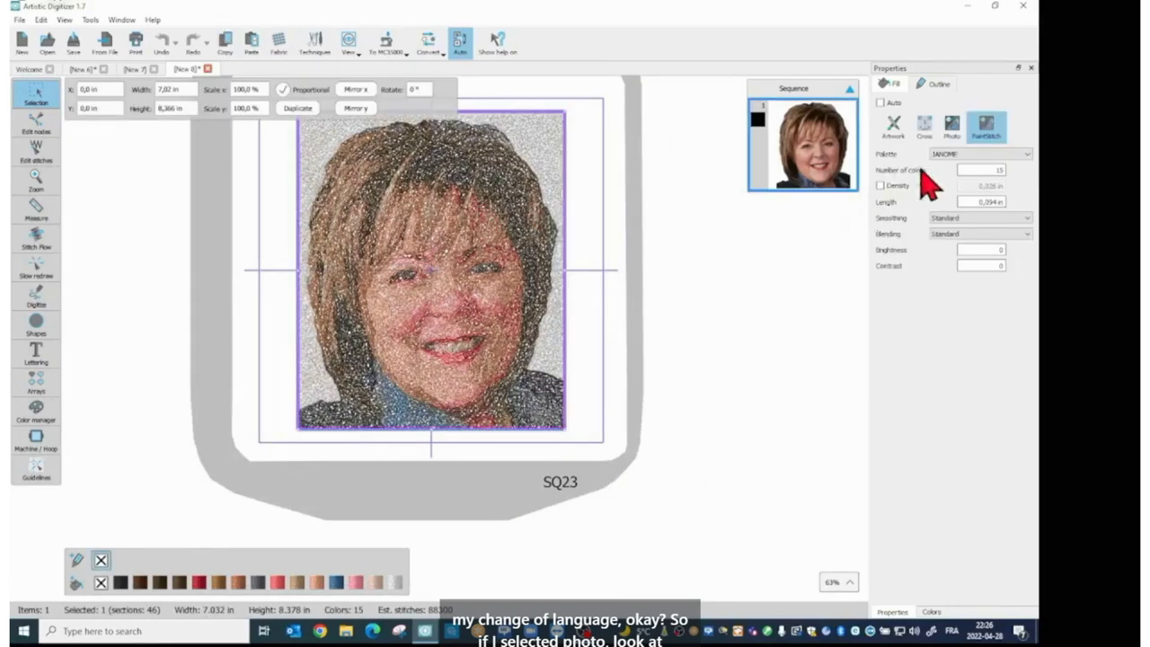
{"action": "left_click", "coordinate": [952, 128]}
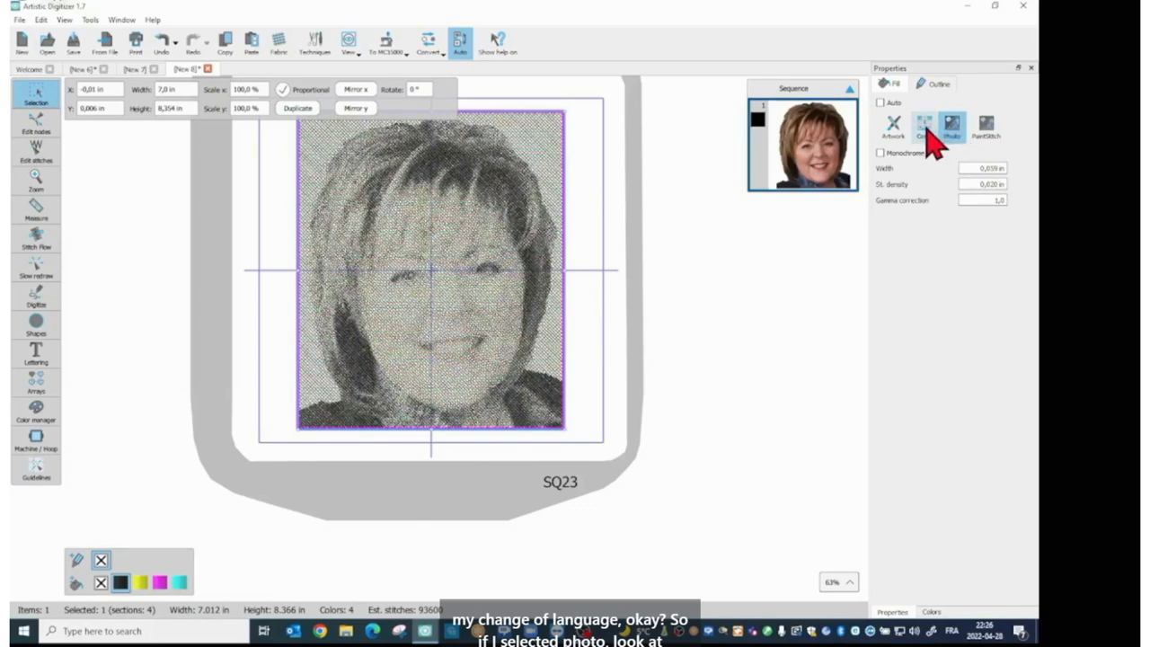
{"action": "left_click", "coordinate": [925, 129]}
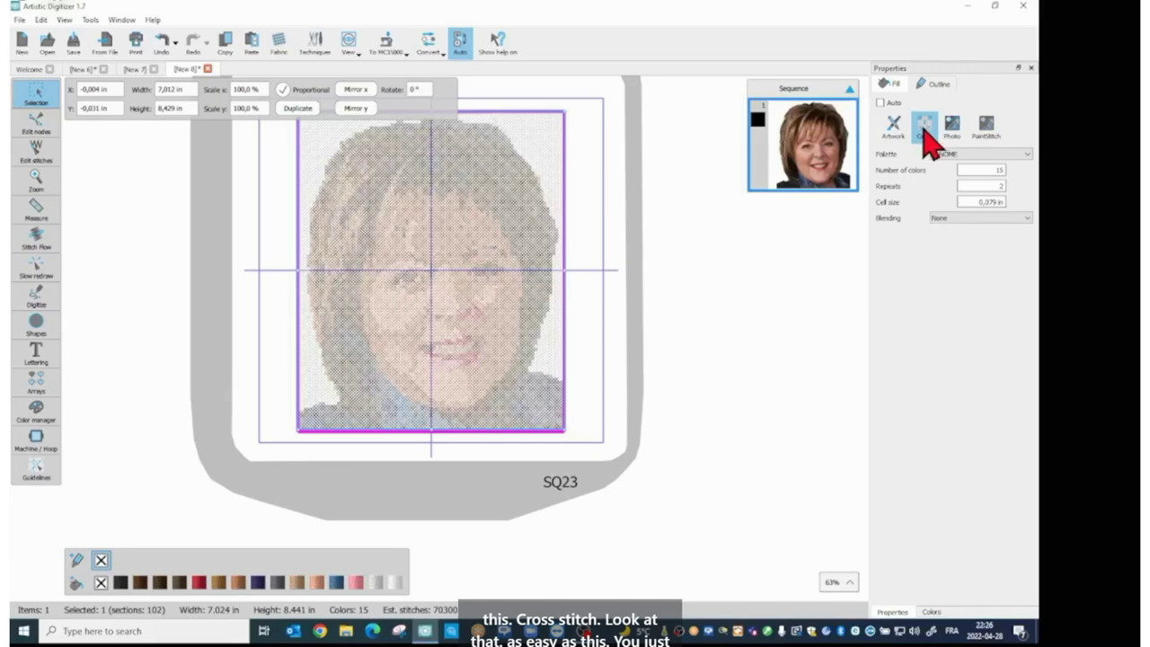
{"action": "left_click", "coordinate": [902, 130]}
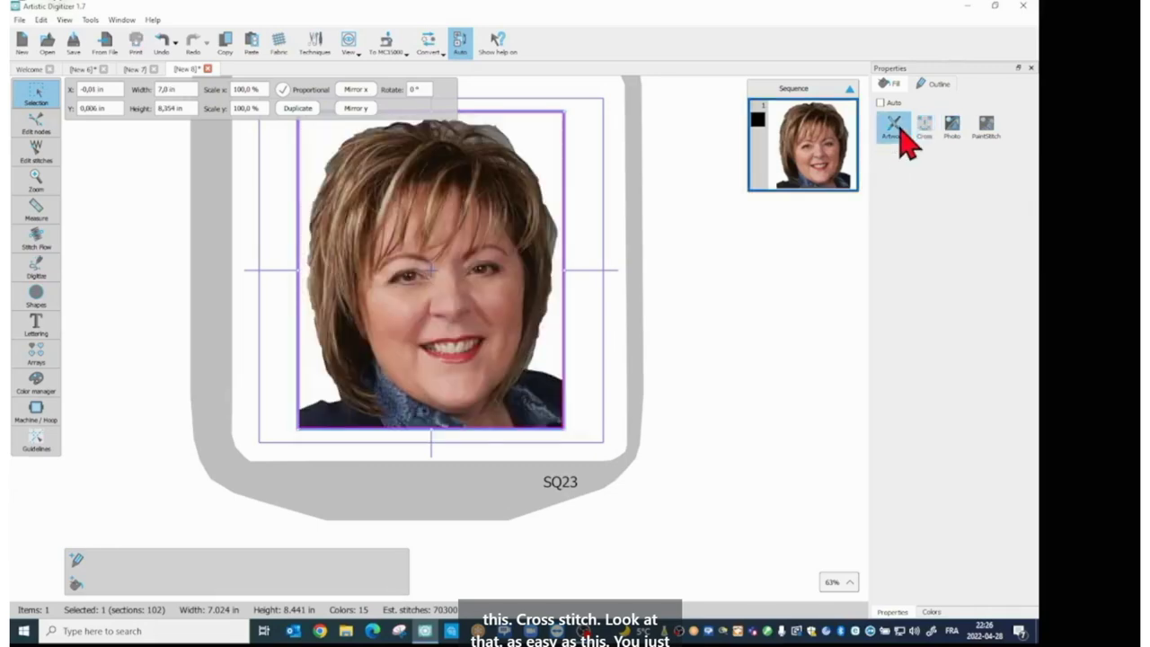
{"action": "left_click", "coordinate": [929, 128]}
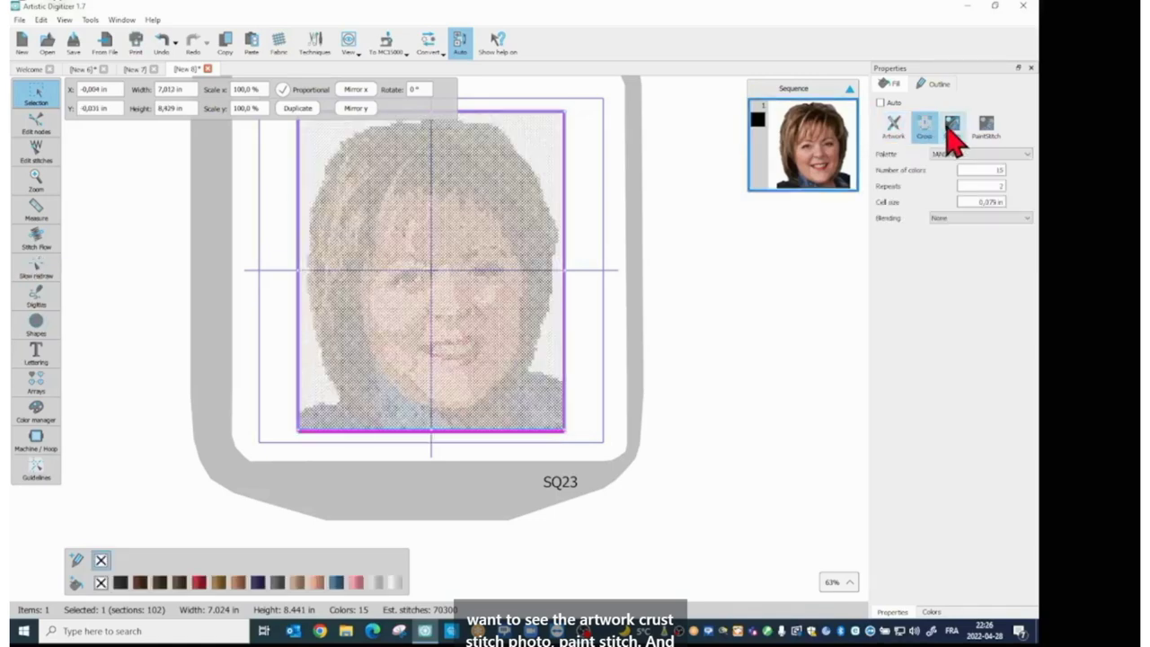
{"action": "left_click", "coordinate": [955, 133]}
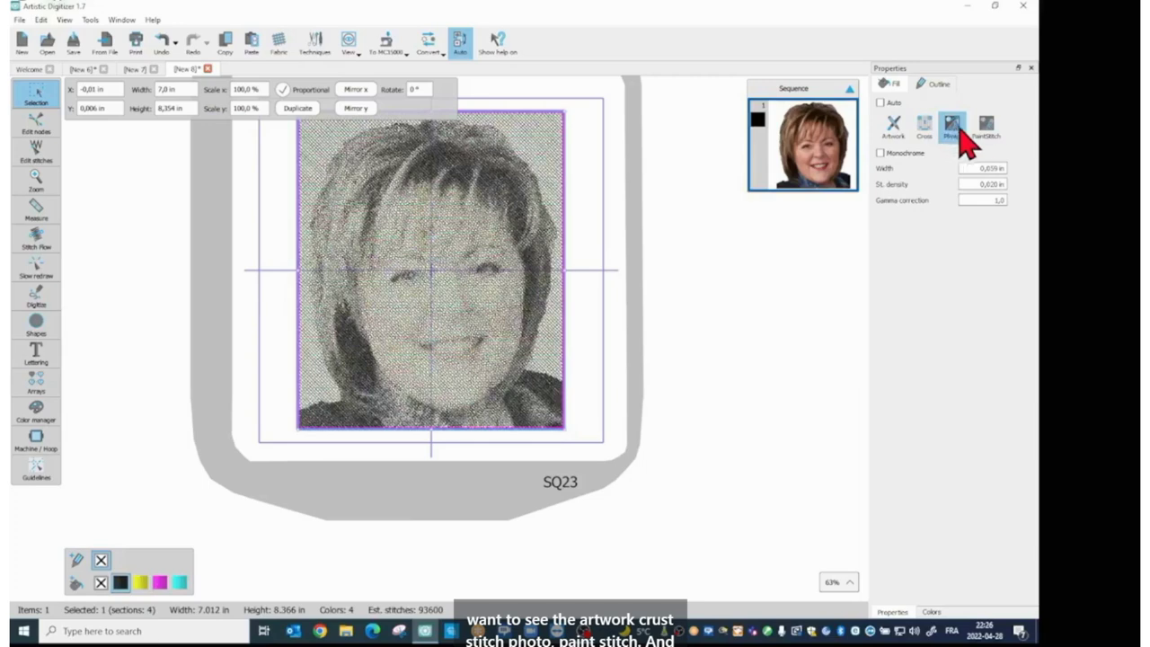
{"action": "left_click", "coordinate": [983, 130]}
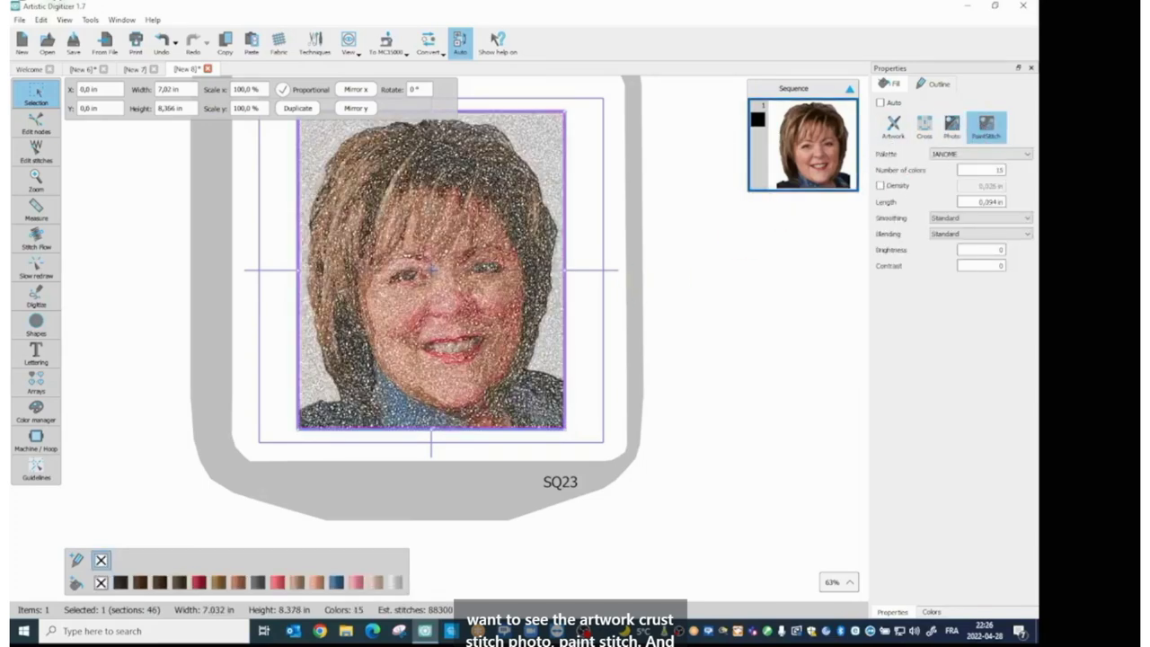
Step: Close the PaintStitch design and convert the portrait in the Photo stitch design to PaintStitch fill after trying Cross and Photo
{"action": "left_click", "coordinate": [208, 69]}
{"action": "left_click", "coordinate": [536, 332]}
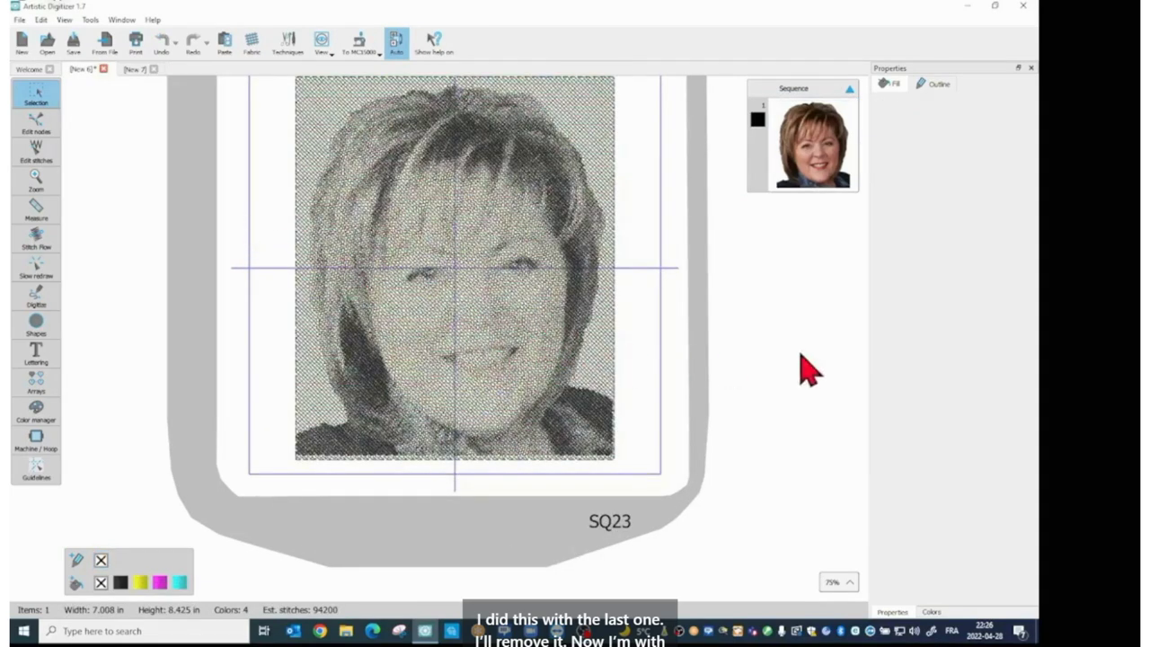
{"action": "left_click", "coordinate": [519, 245]}
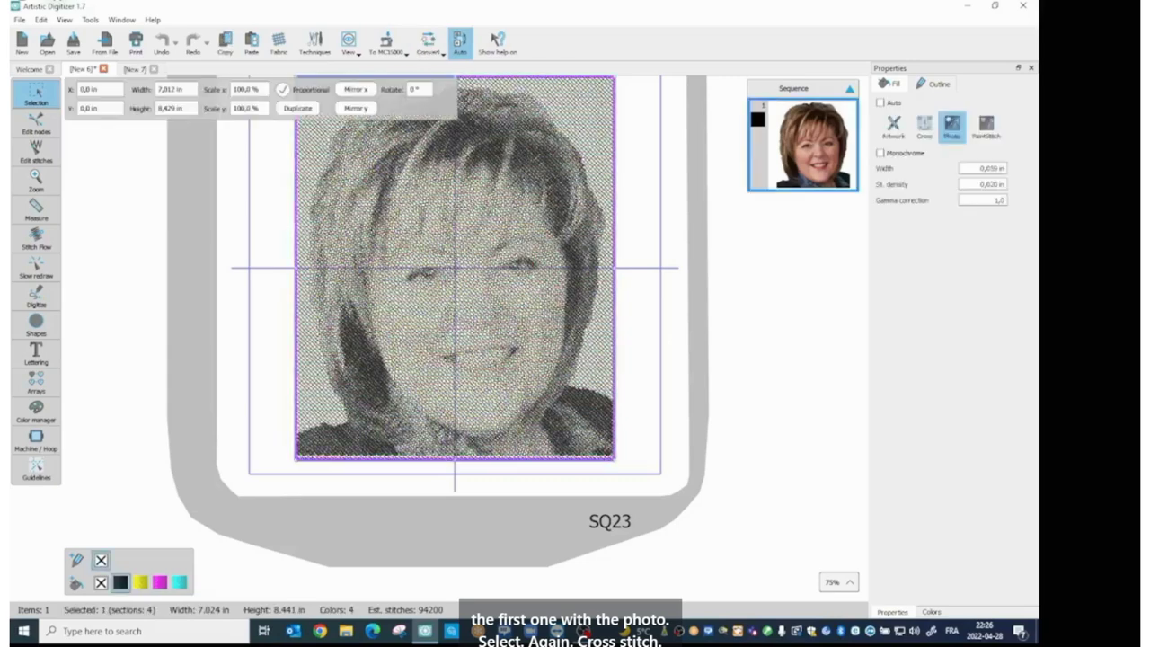
{"action": "left_click", "coordinate": [924, 126]}
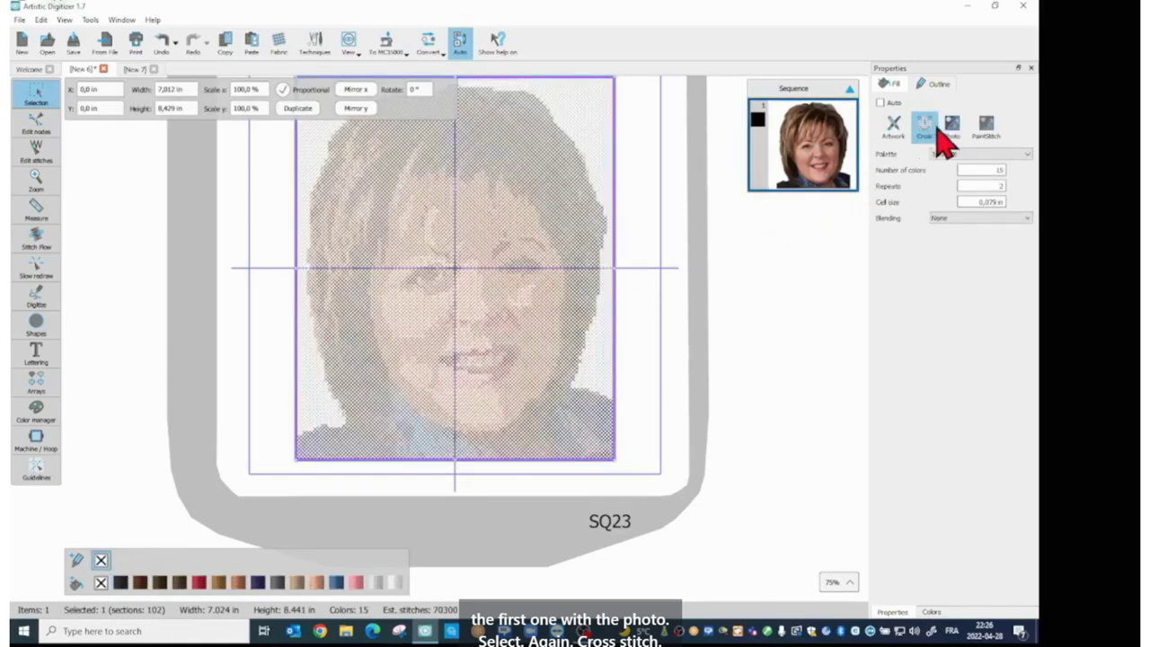
{"action": "left_click", "coordinate": [951, 126]}
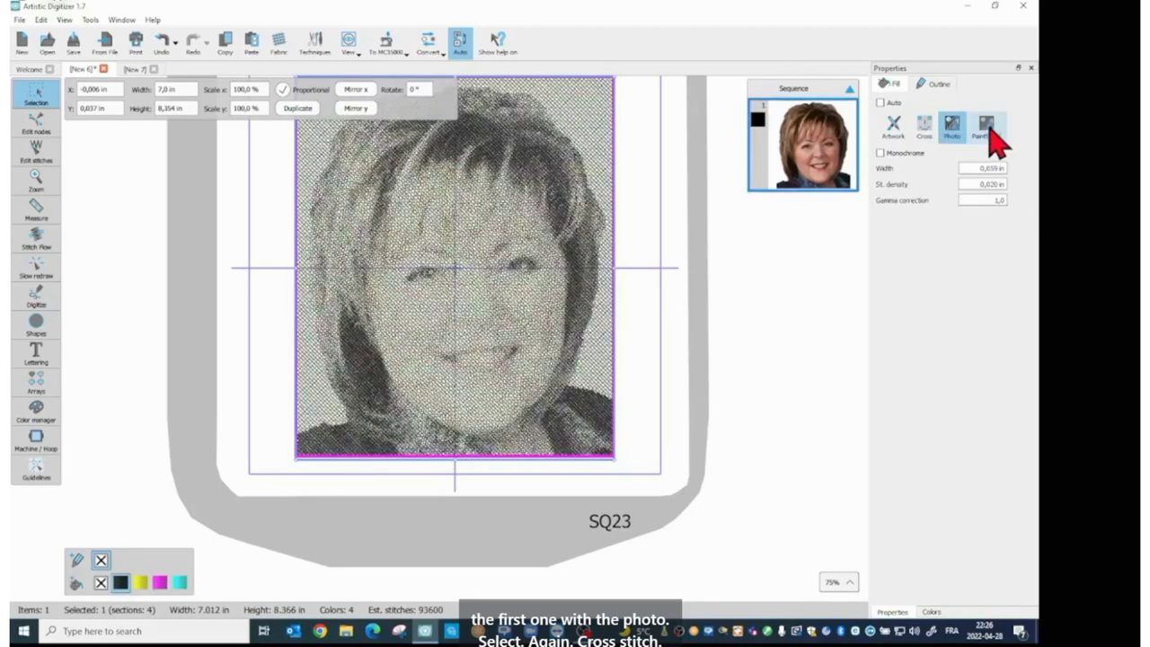
{"action": "left_click", "coordinate": [986, 127]}
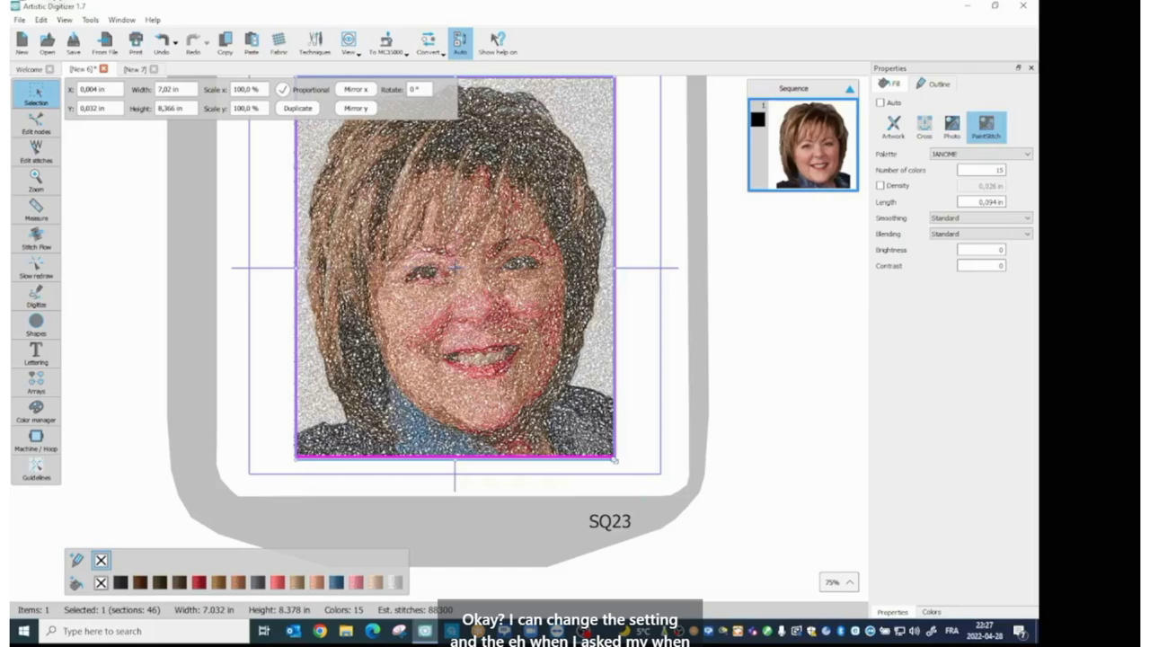
Step: Enlarge the PaintStitch portrait proportionally to about 7.42 in wide by 8.84 in high and deselect it
{"action": "left_click_drag", "start_coordinate": [615, 460], "coordinate": [626, 471]}
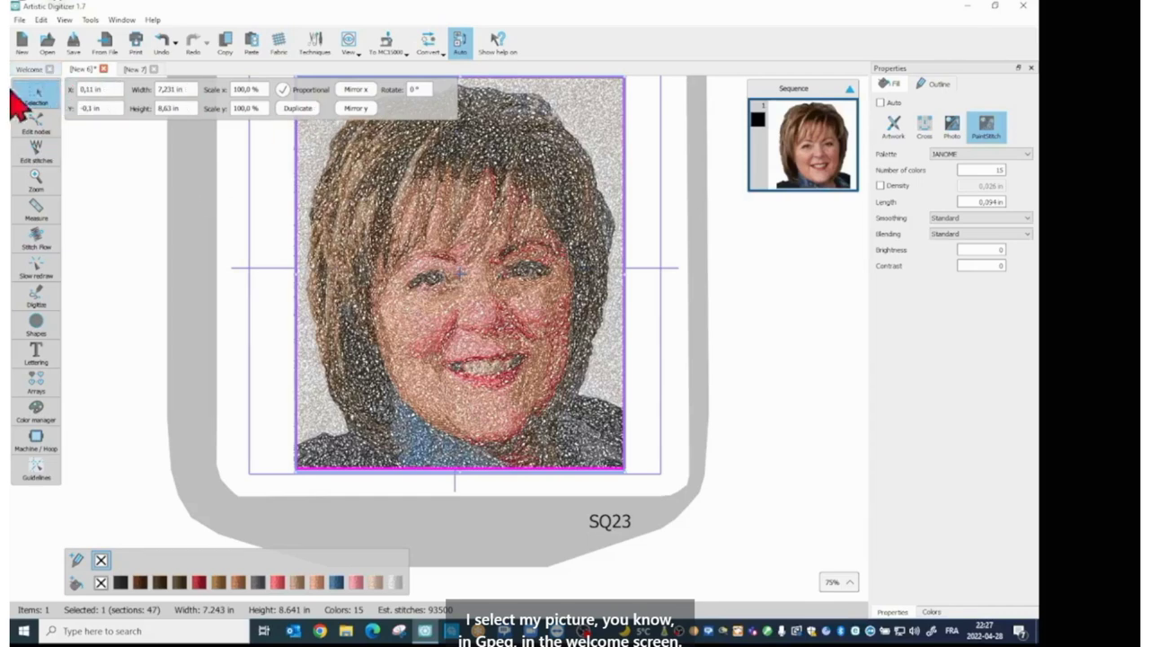
{"action": "scroll", "coordinate": [598, 256], "scroll_direction": "down", "scroll_amount": 1}
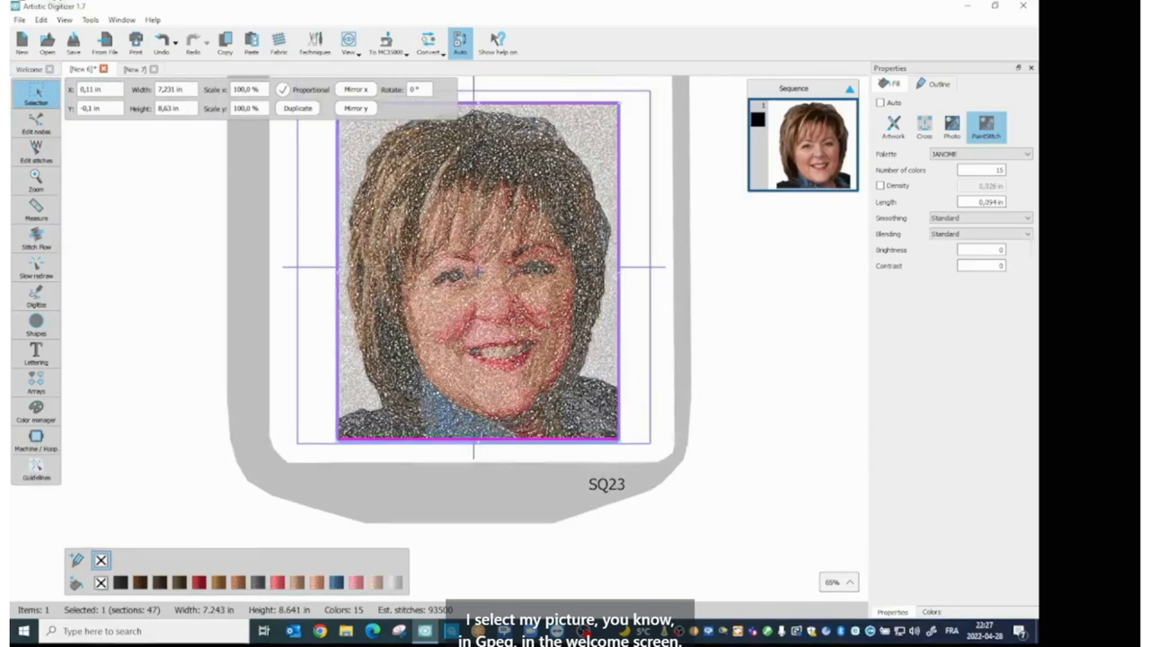
{"action": "left_click_drag", "start_coordinate": [619, 103], "coordinate": [596, 190]}
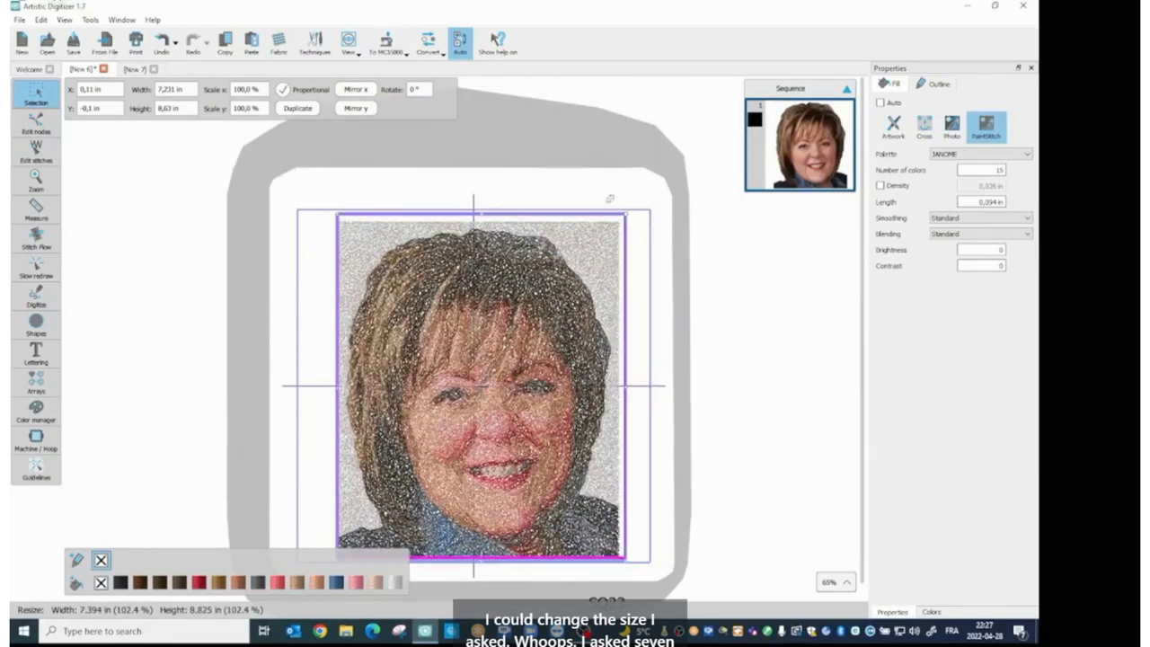
{"action": "left_click_drag", "start_coordinate": [664, 296], "coordinate": [664, 296]}
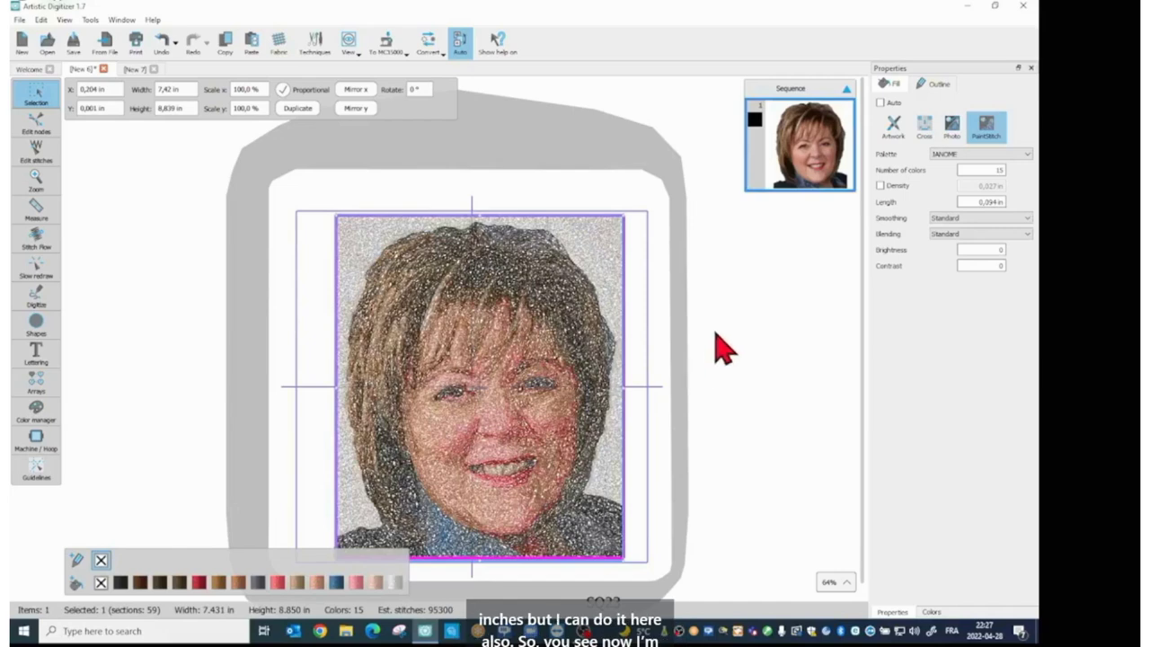
{"action": "scroll", "coordinate": [724, 347], "scroll_direction": "down", "scroll_amount": 1}
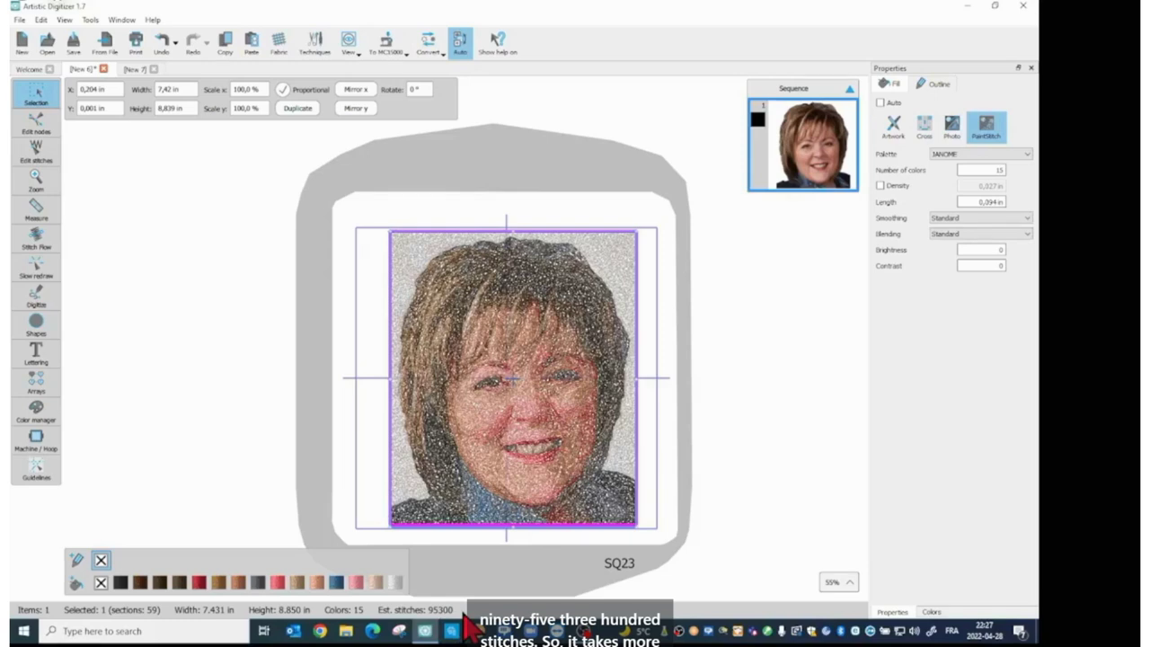
{"action": "left_click", "coordinate": [720, 472]}
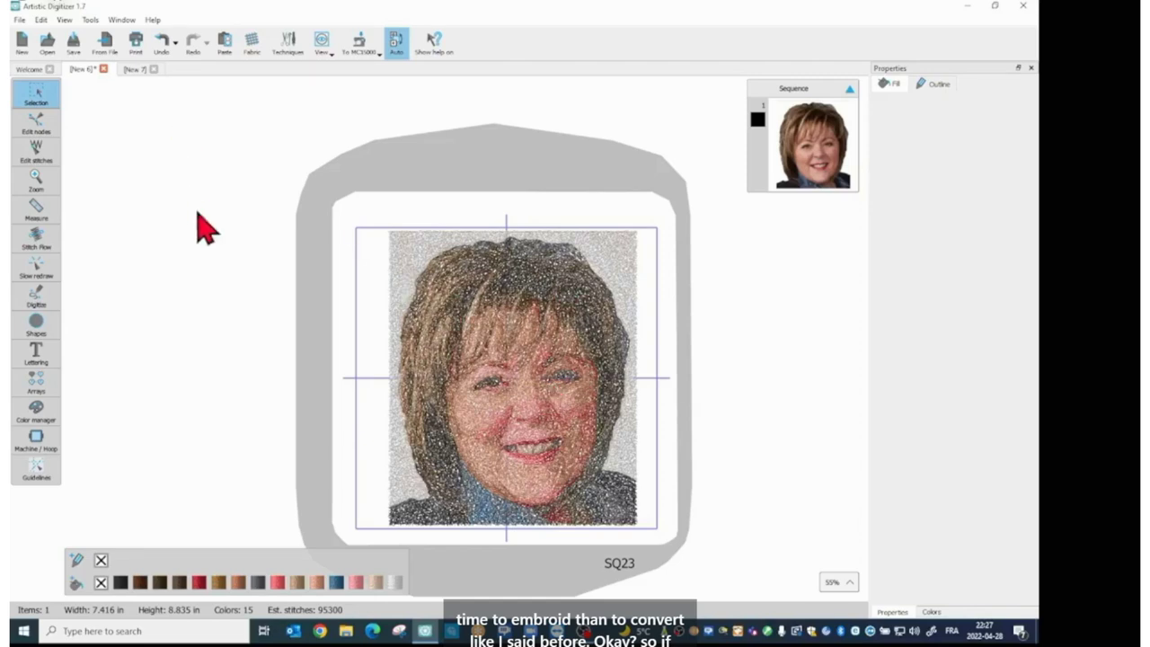
Step: Browse through the favorite sample designs folder and open the PaintStitch Samples folder within Artistic Digitizer 1.7 Samples
{"action": "left_click", "coordinate": [28, 70]}
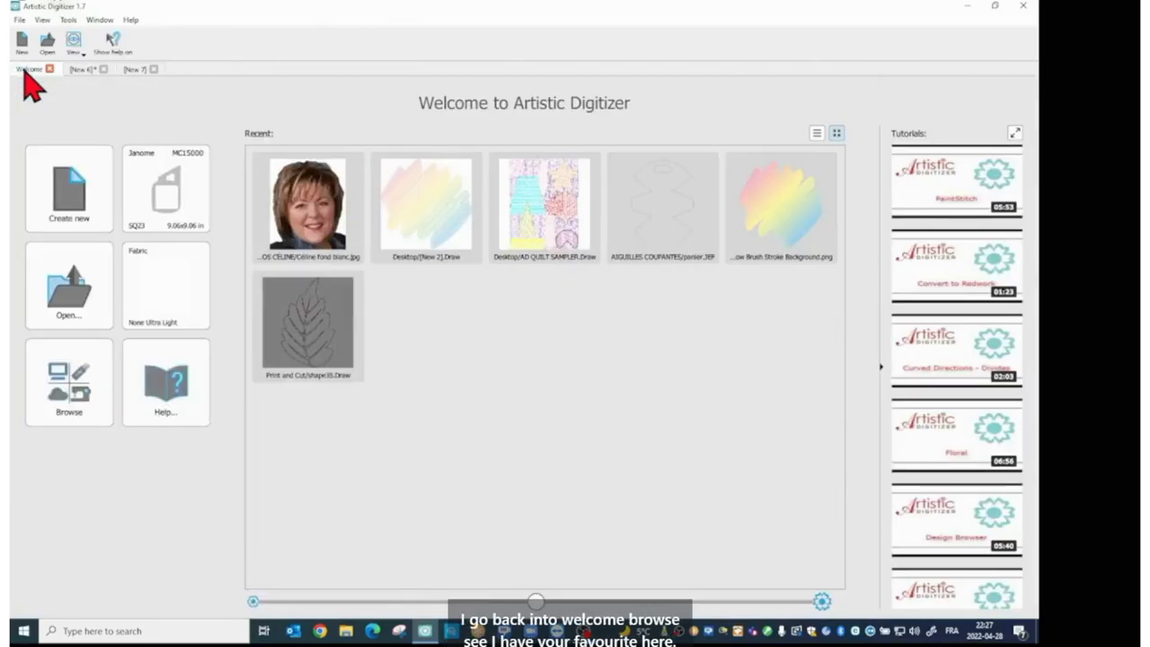
{"action": "left_click", "coordinate": [56, 393]}
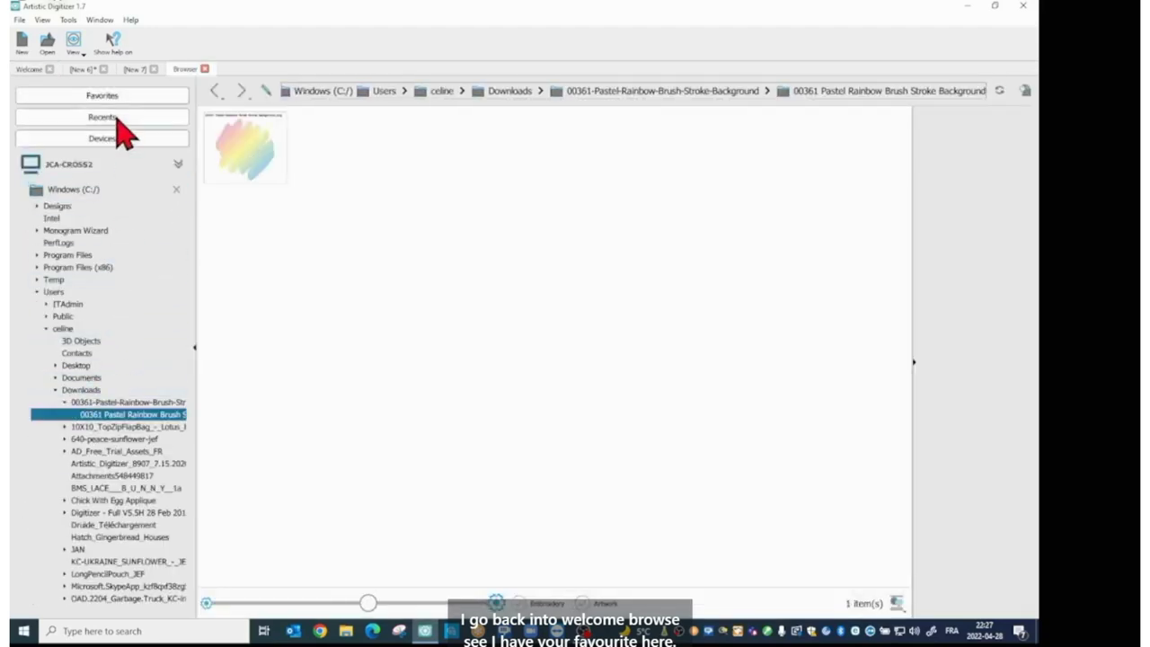
{"action": "left_click", "coordinate": [117, 96]}
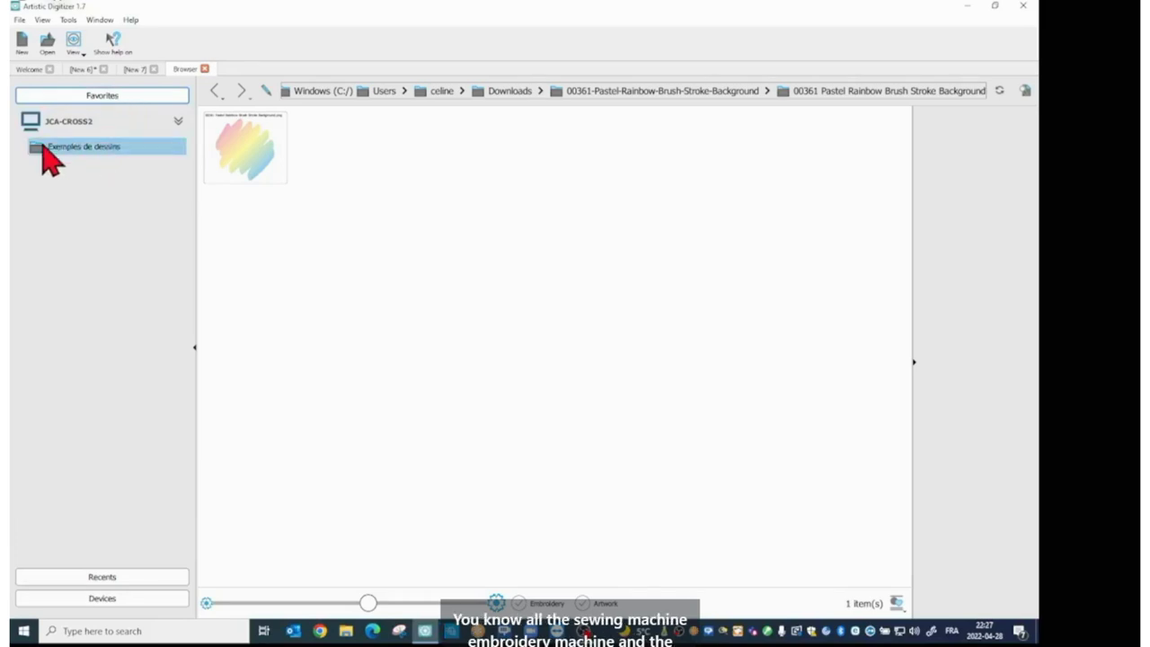
{"action": "left_click", "coordinate": [49, 157]}
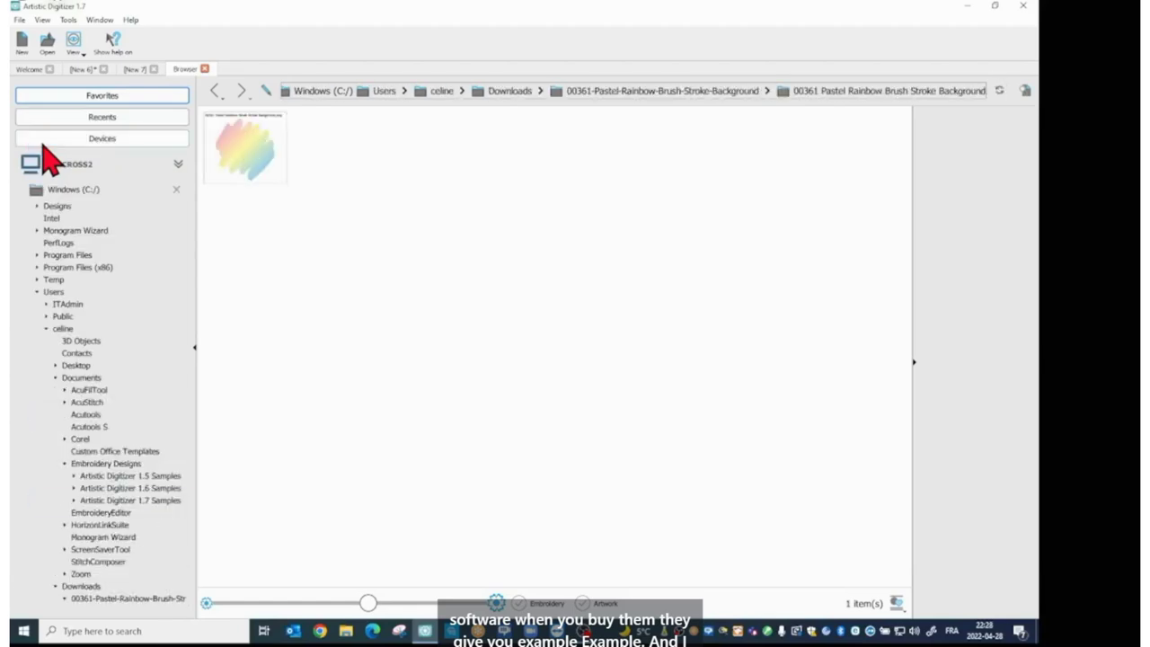
{"action": "left_click", "coordinate": [81, 97]}
{"action": "left_click", "coordinate": [72, 159]}
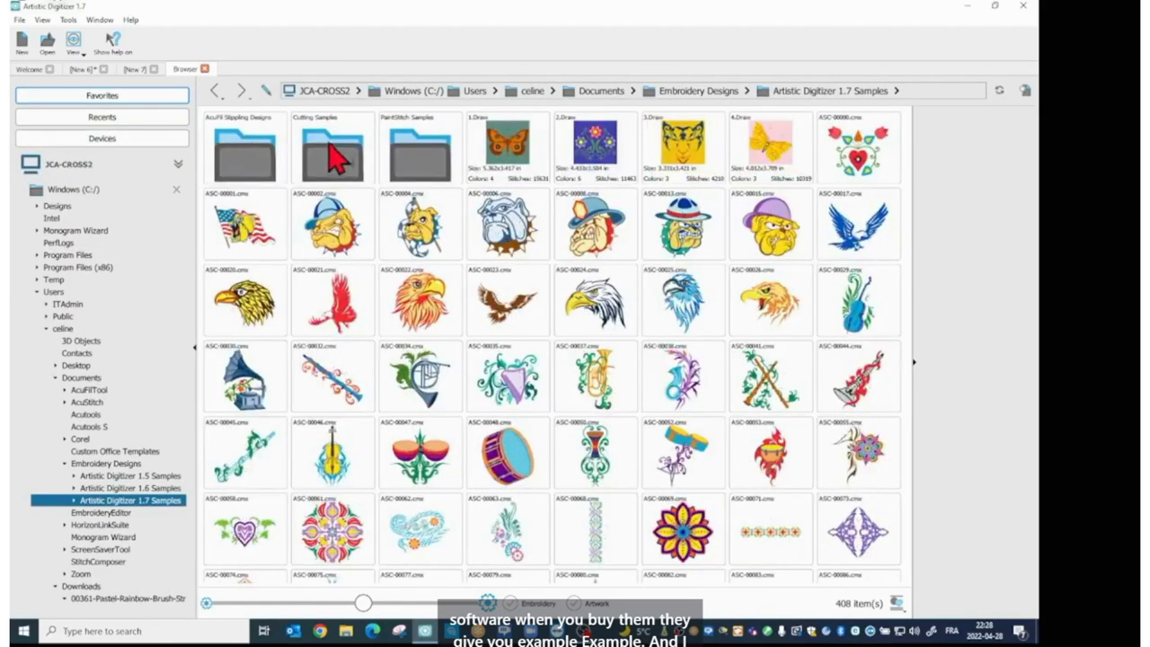
{"action": "left_click", "coordinate": [413, 160]}
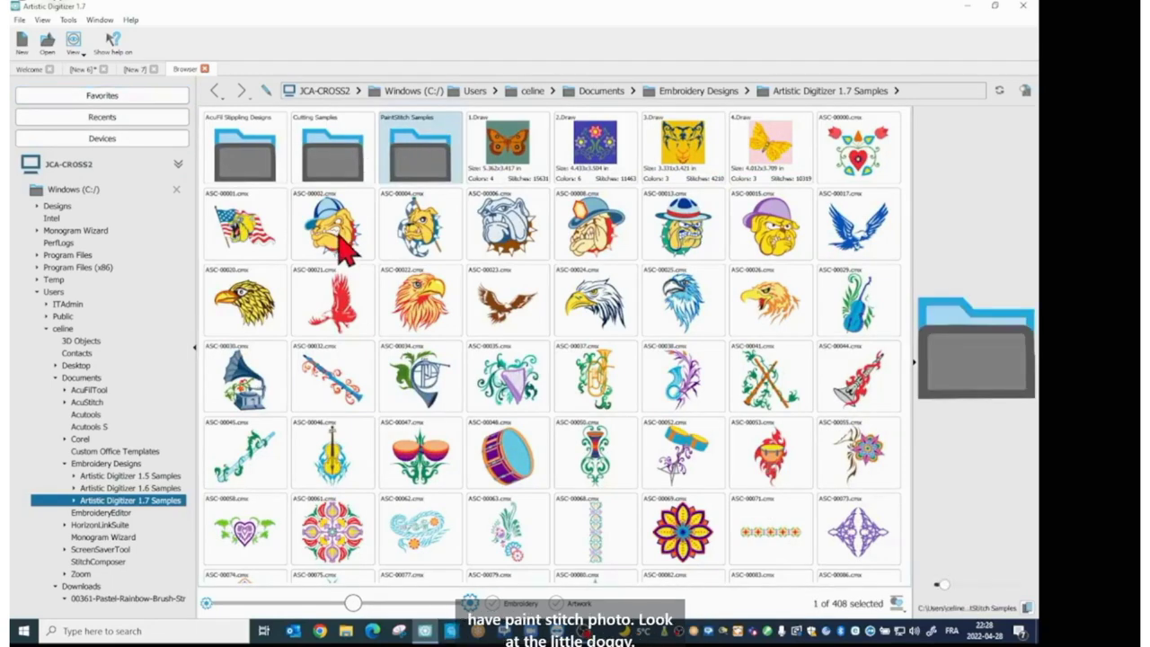
{"action": "double_click", "coordinate": [413, 162]}
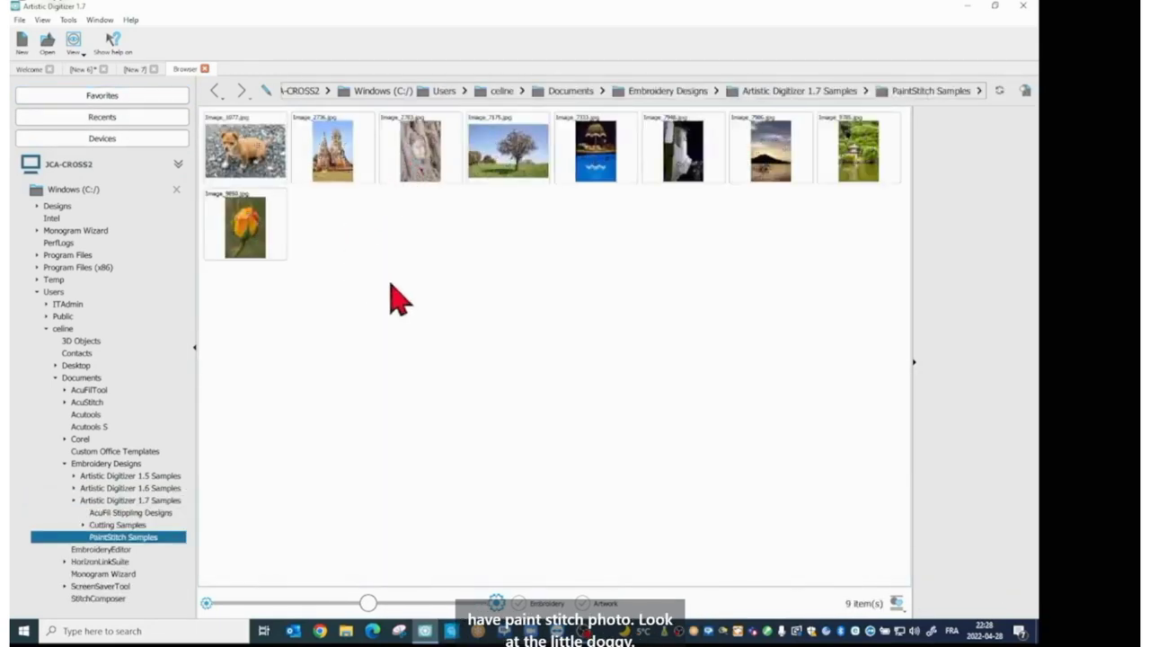
Step: Load the puppy photo Image_1077.jpg as PaintStitch with a width of about 5 in
{"action": "double_click", "coordinate": [250, 160]}
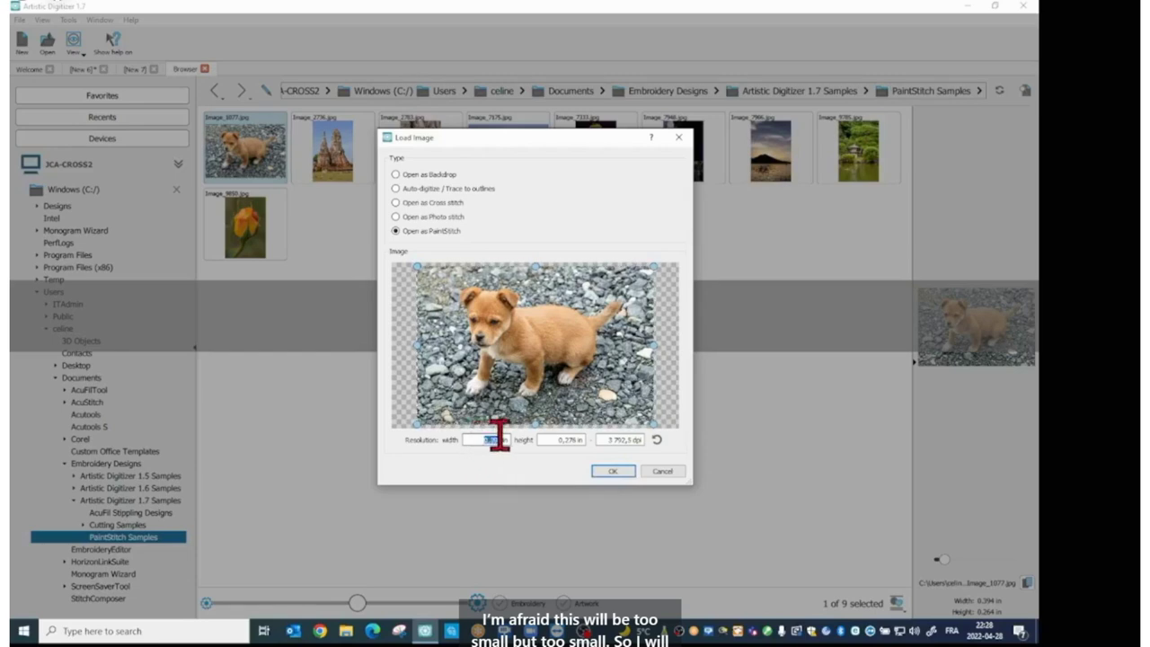
{"action": "left_click", "coordinate": [613, 471]}
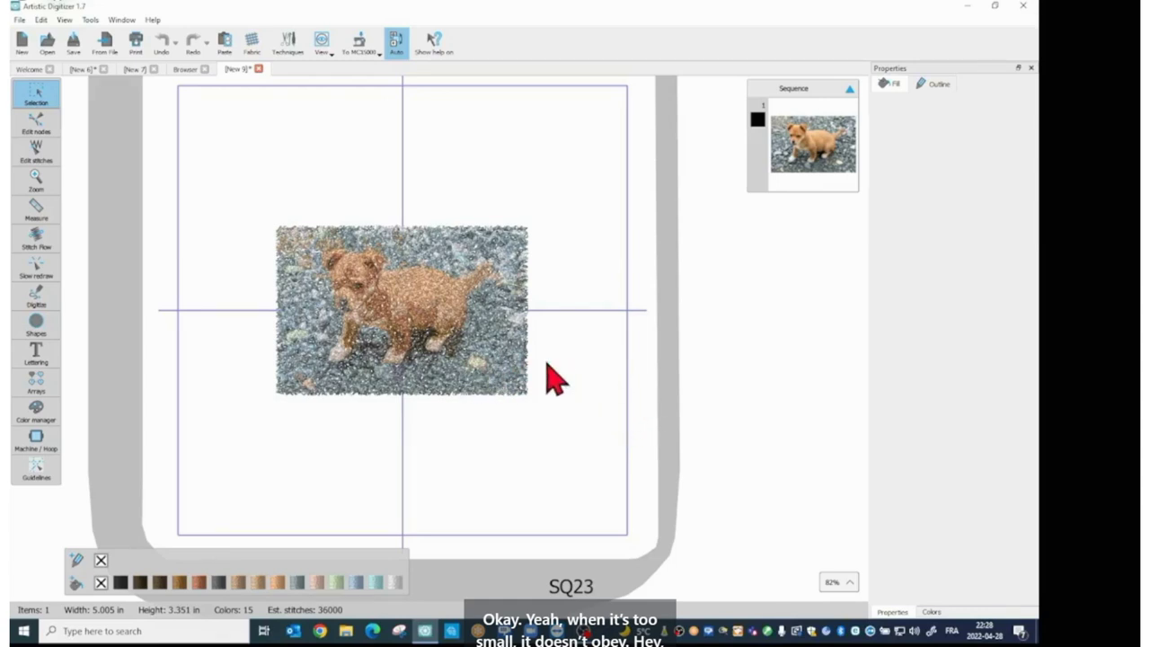
Step: Enlarge the puppy design proportionally to about 8.47 in wide and change its fill to Photo
{"action": "left_click", "coordinate": [449, 318]}
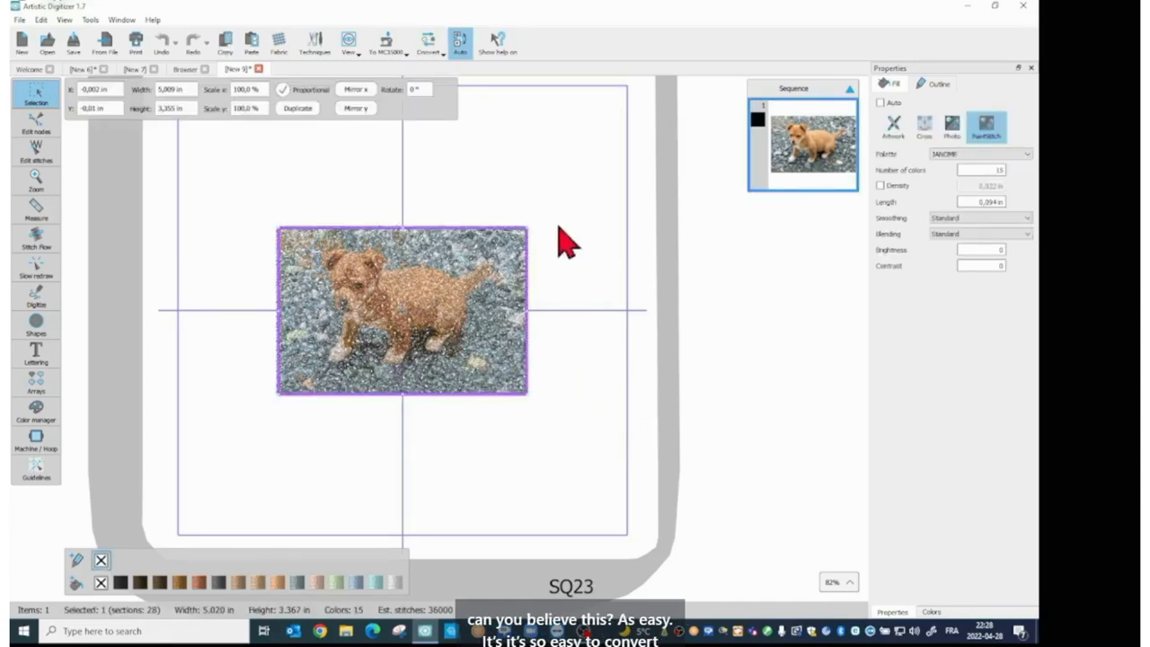
{"action": "left_click_drag", "start_coordinate": [527, 228], "coordinate": [610, 173]}
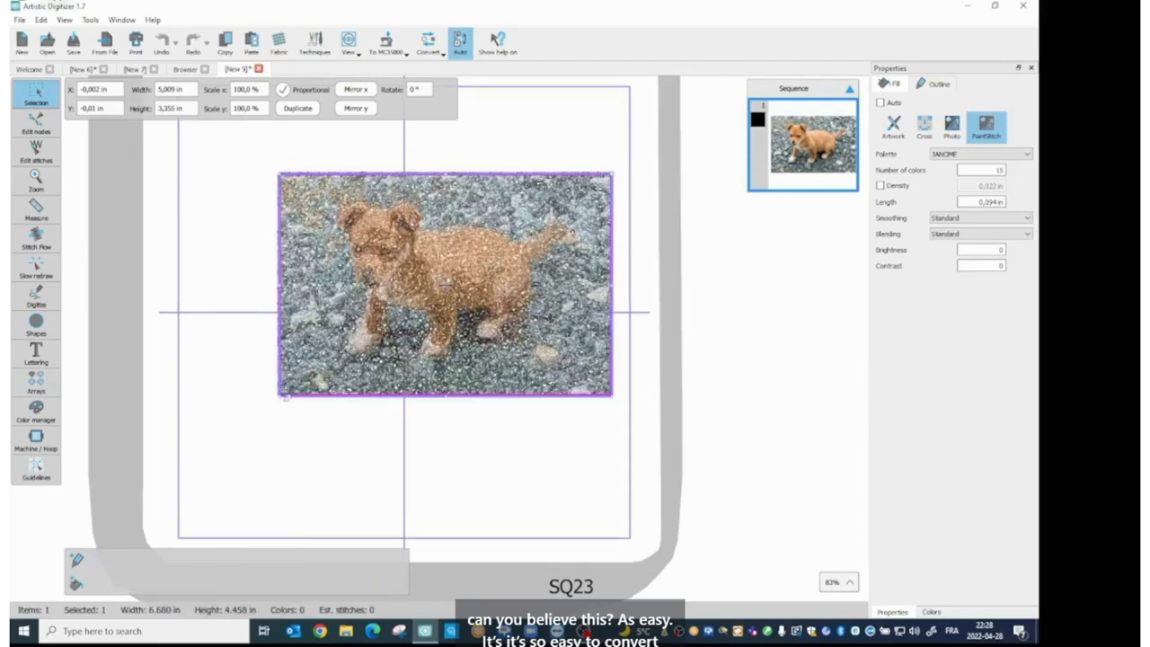
{"action": "left_click_drag", "start_coordinate": [278, 395], "coordinate": [188, 456]}
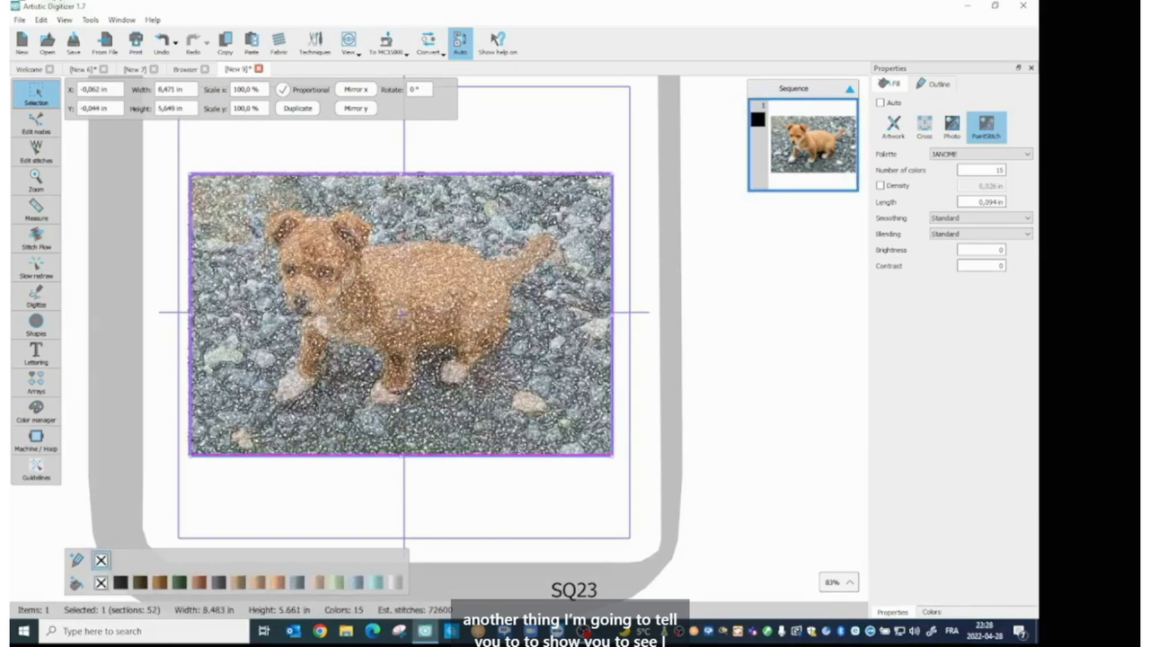
{"action": "left_click", "coordinate": [950, 127]}
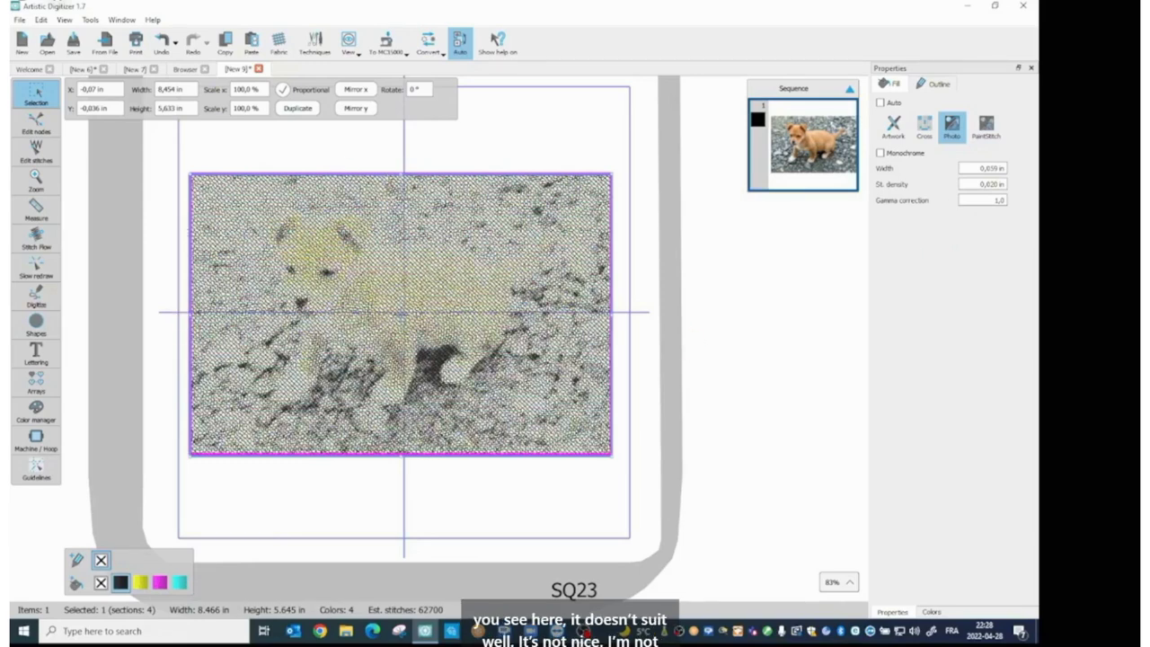
Step: Try the Cross fill on the puppy design and change its fill to PaintStitch
{"action": "left_click", "coordinate": [918, 130]}
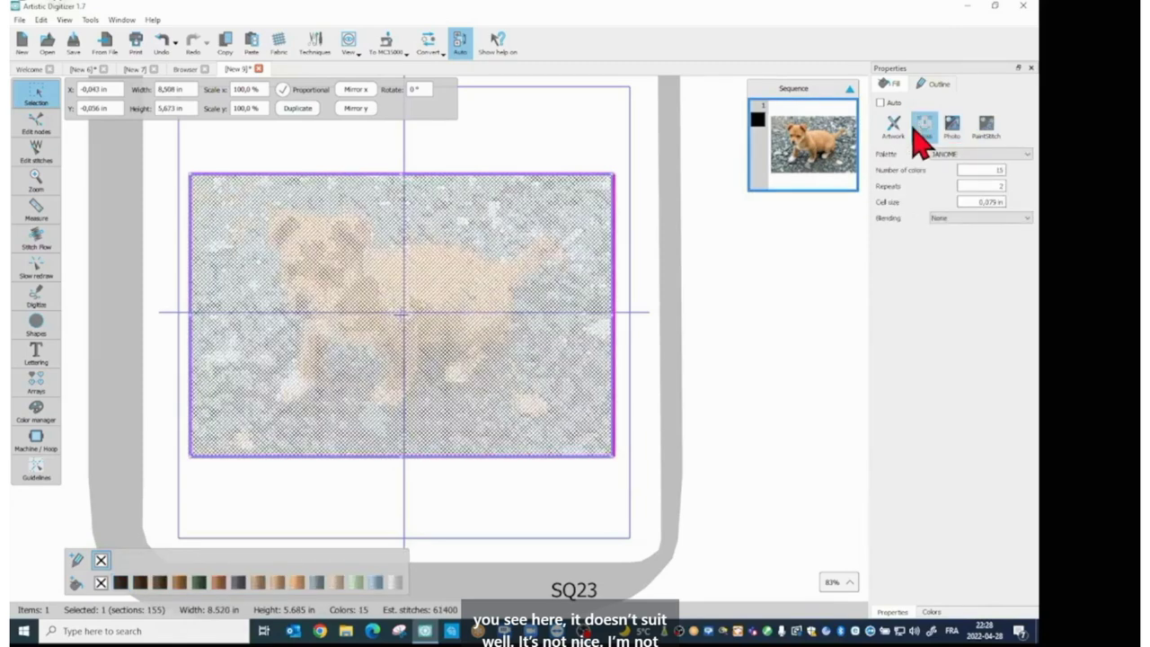
{"action": "left_click", "coordinate": [988, 133]}
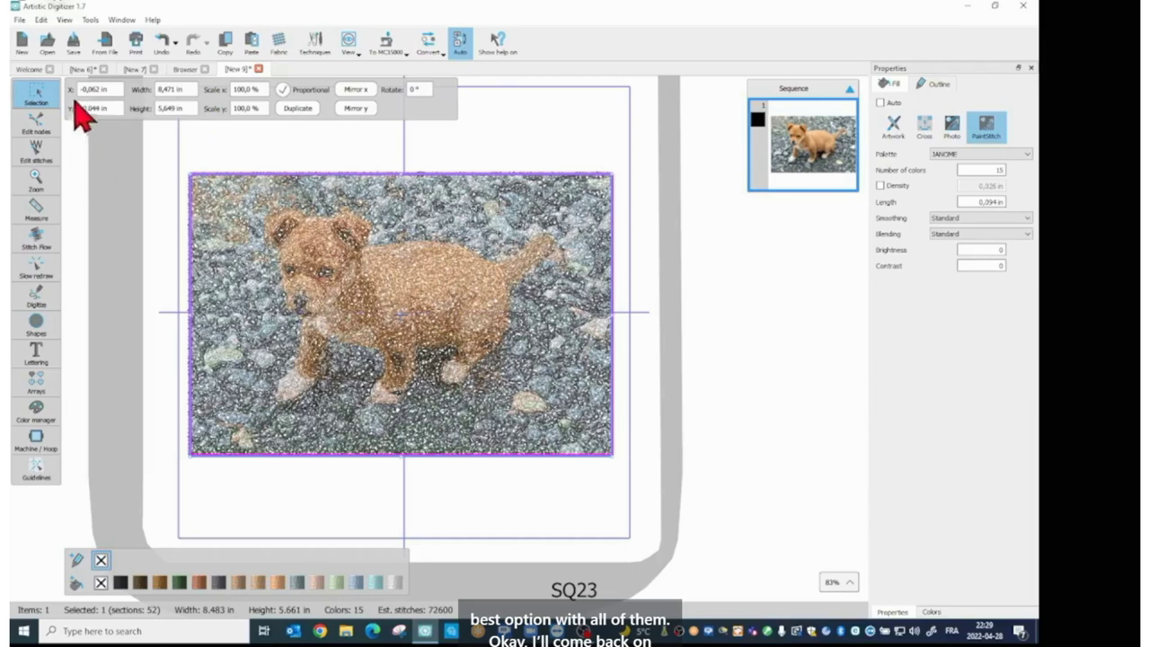
Step: Switch to the portrait document, compare the portrait's Artwork and Photo fills, and return it to PaintStitch
{"action": "left_click", "coordinate": [29, 71]}
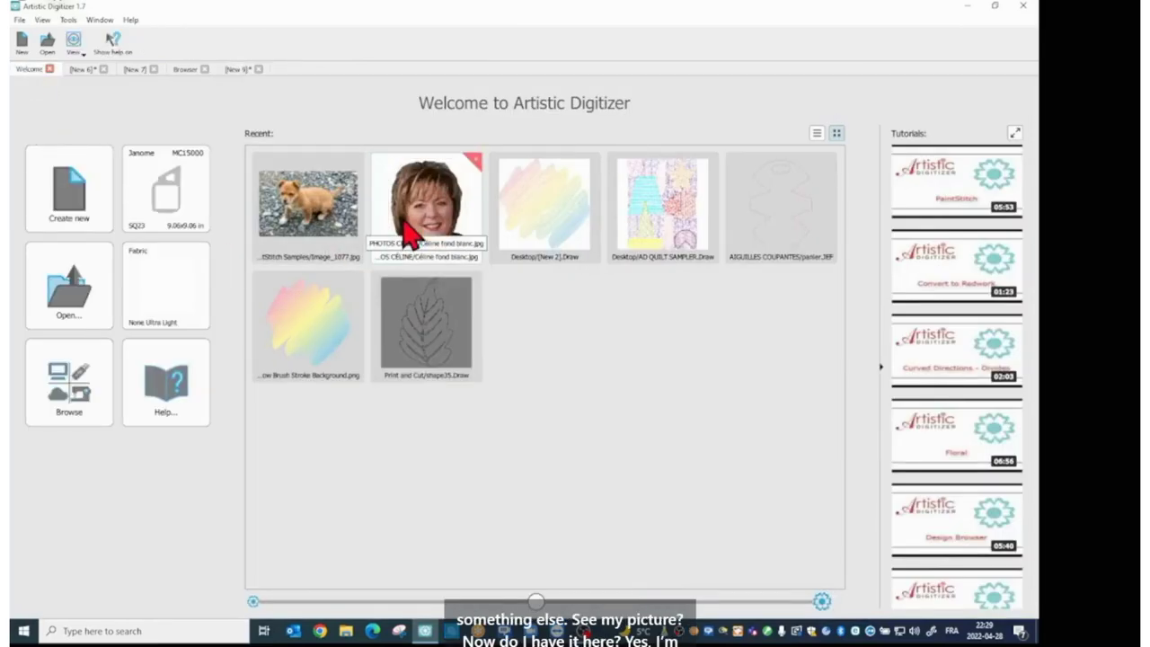
{"action": "left_click", "coordinate": [82, 71]}
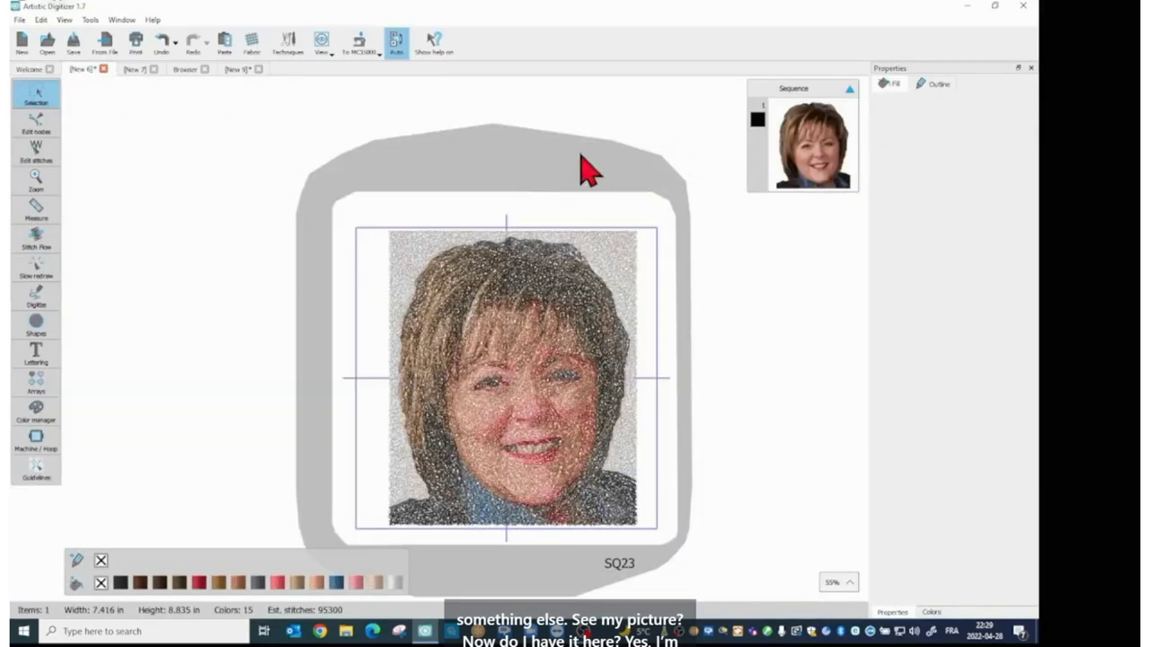
{"action": "left_click", "coordinate": [582, 325]}
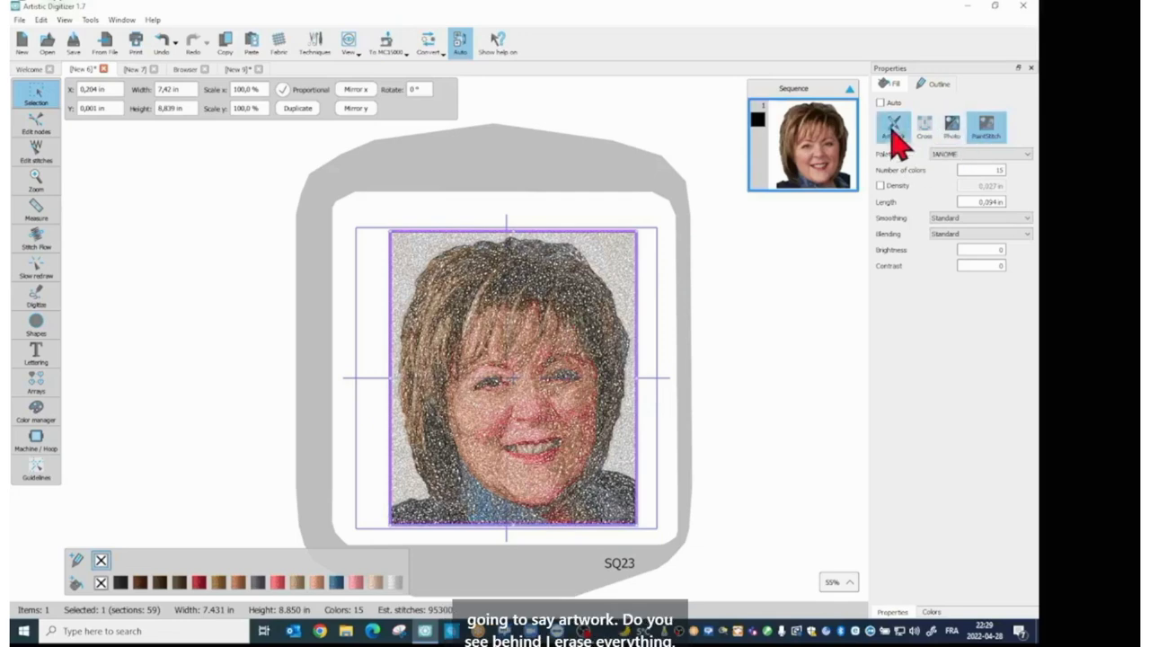
{"action": "left_click", "coordinate": [894, 130]}
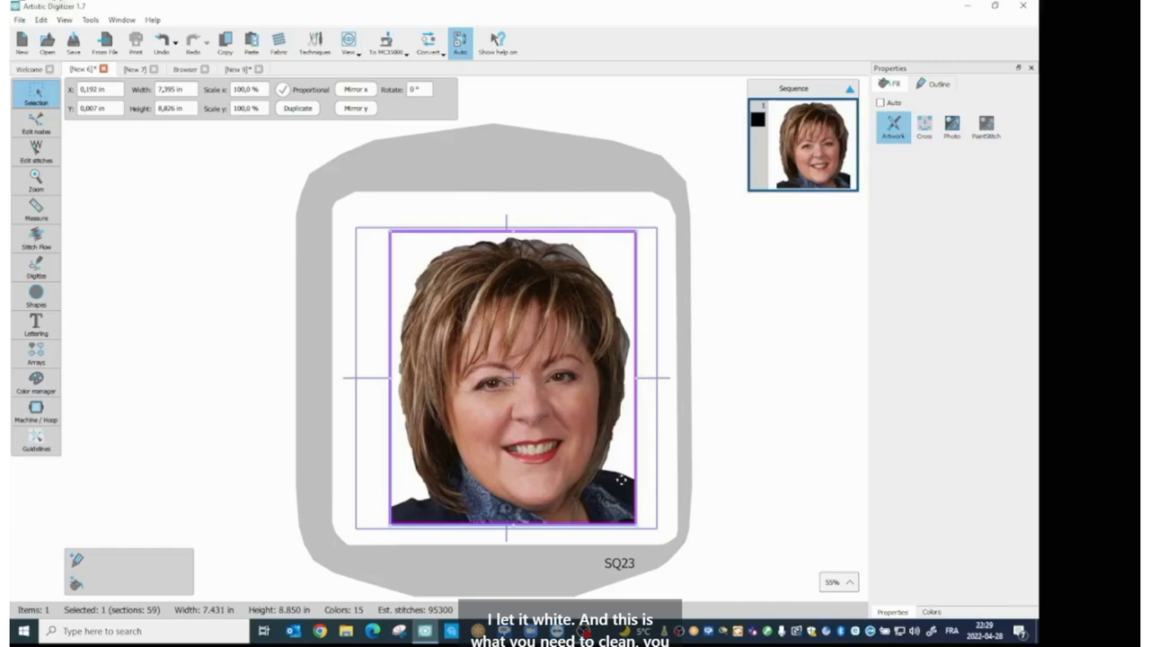
{"action": "left_click", "coordinate": [952, 126]}
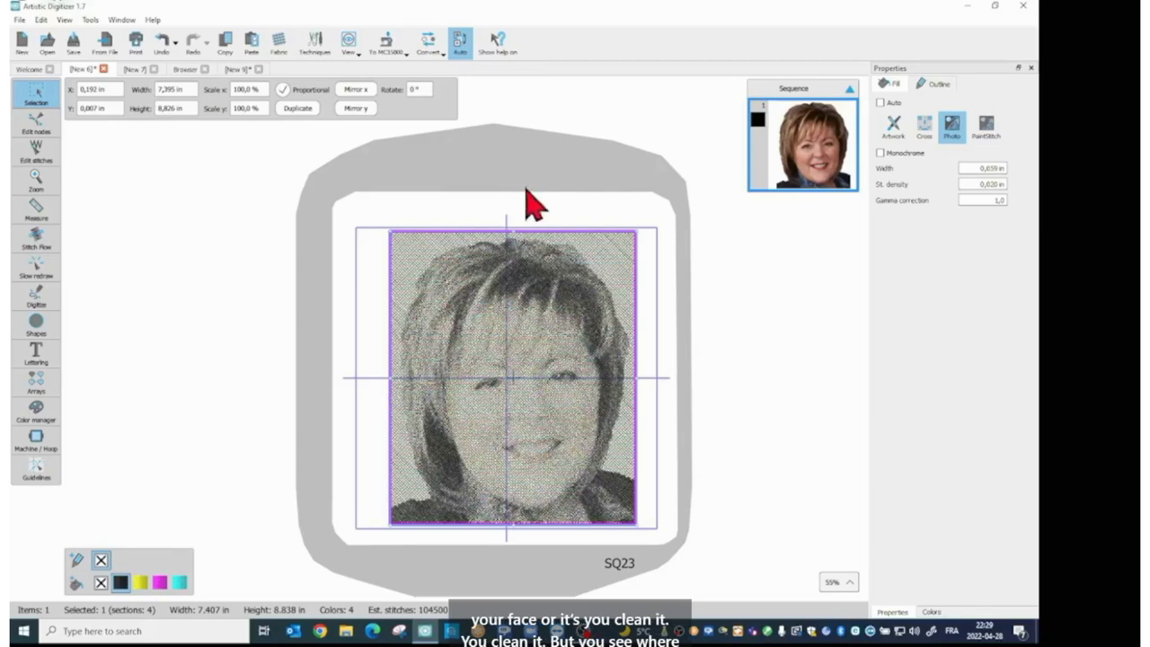
{"action": "left_click", "coordinate": [895, 135]}
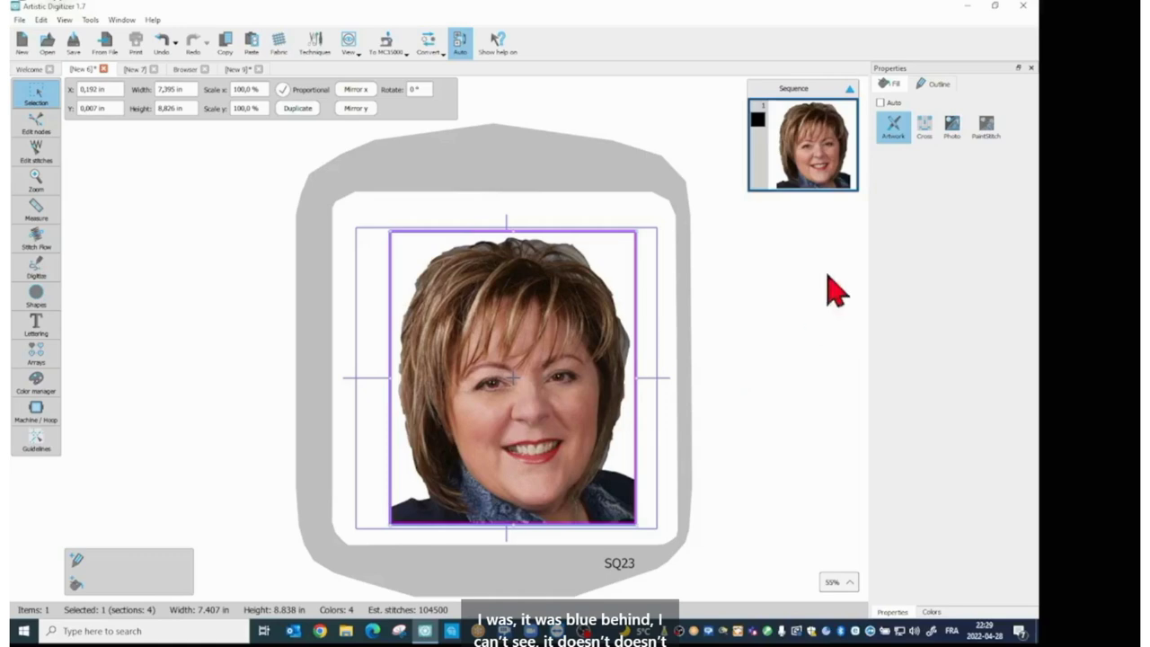
{"action": "left_click", "coordinate": [952, 126]}
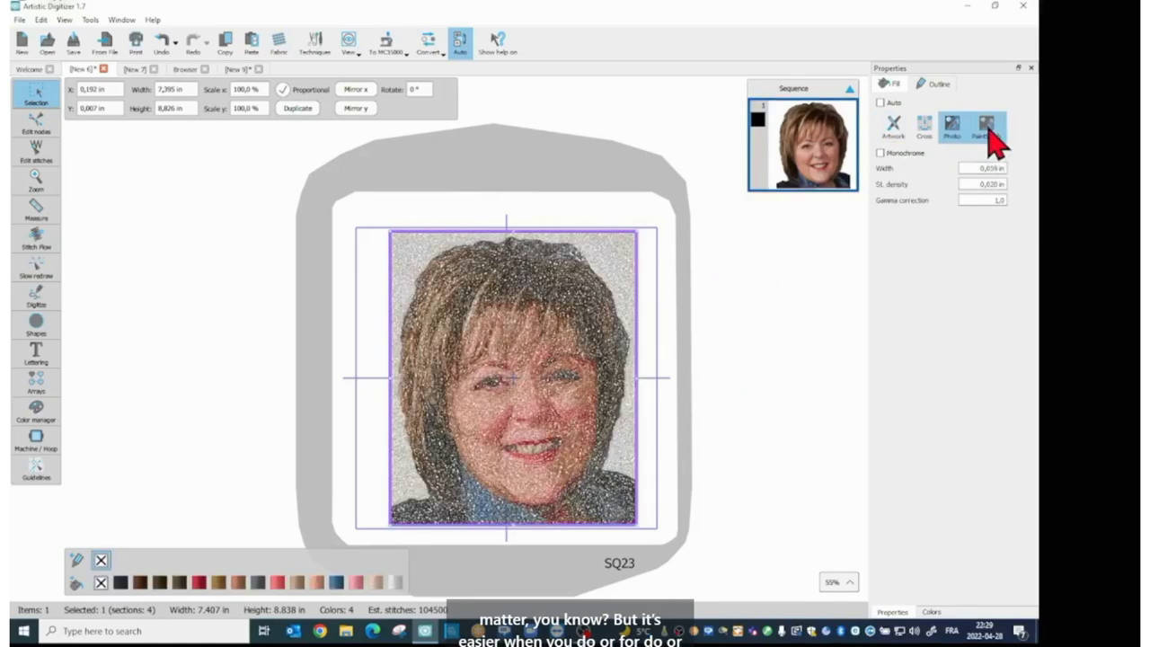
{"action": "left_click", "coordinate": [986, 128]}
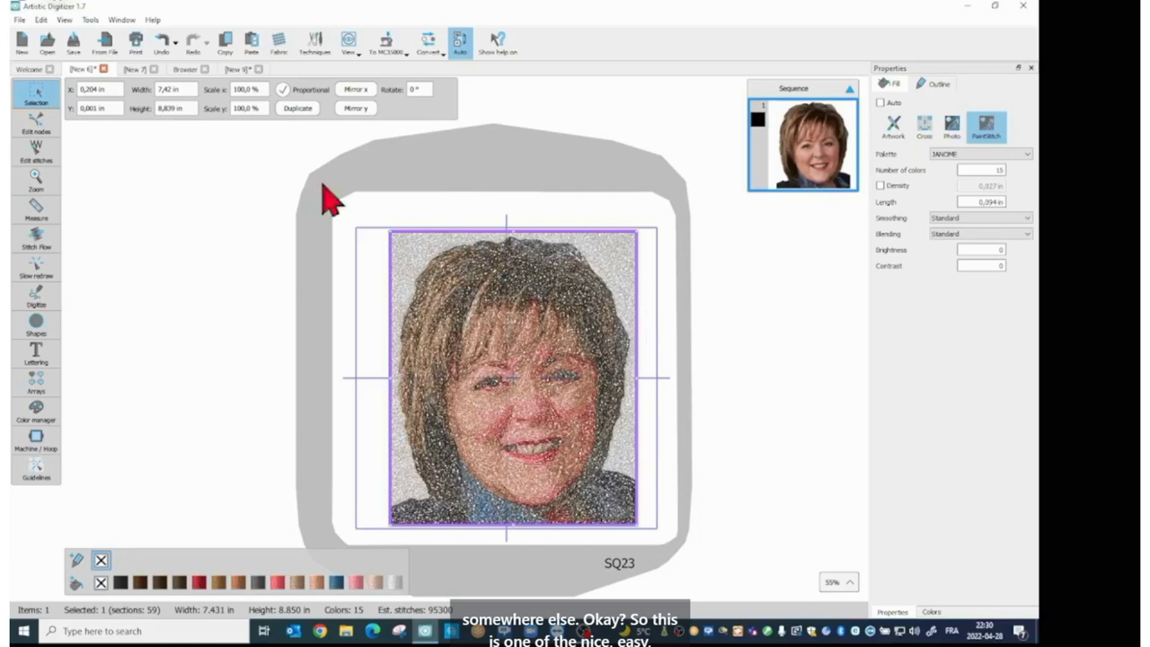
Step: Close all open documents and the browser, discarding the puppy and portrait changes, and remove Image_1077.jpg from the recent files
{"action": "left_click", "coordinate": [259, 69]}
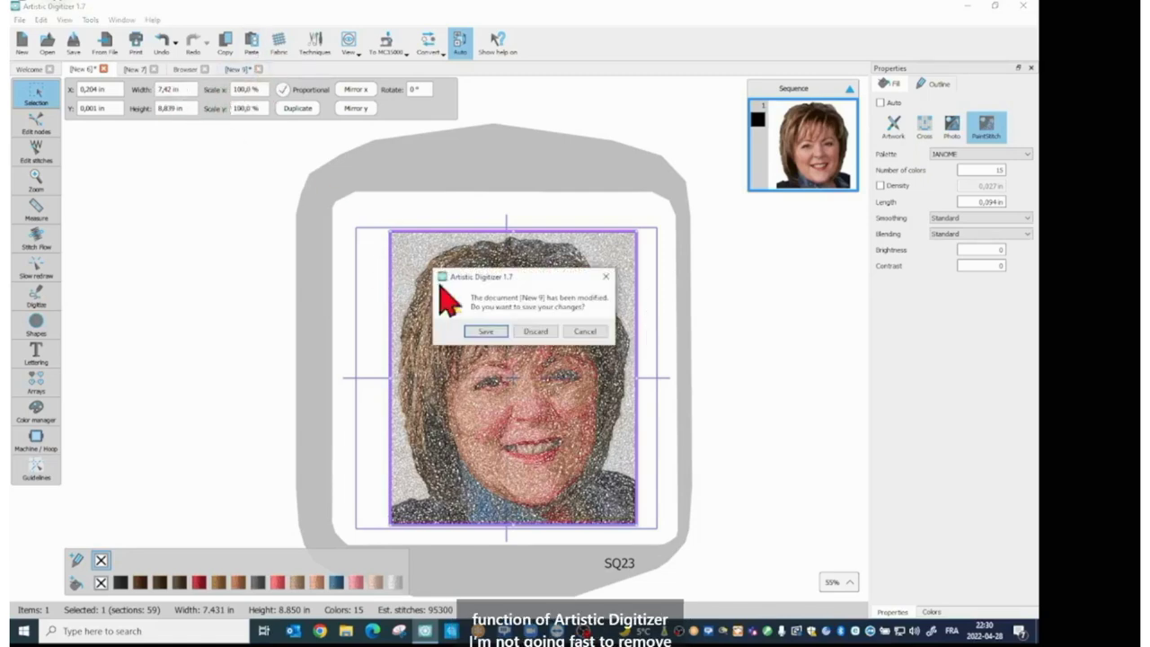
{"action": "left_click", "coordinate": [532, 332]}
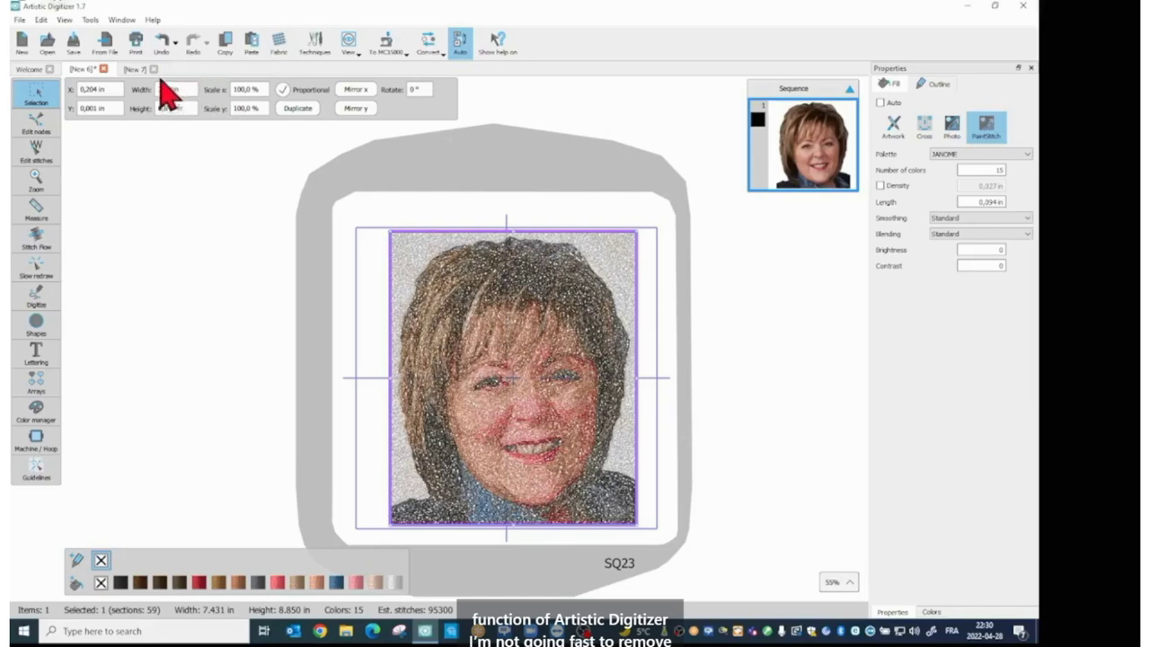
{"action": "left_click", "coordinate": [103, 69]}
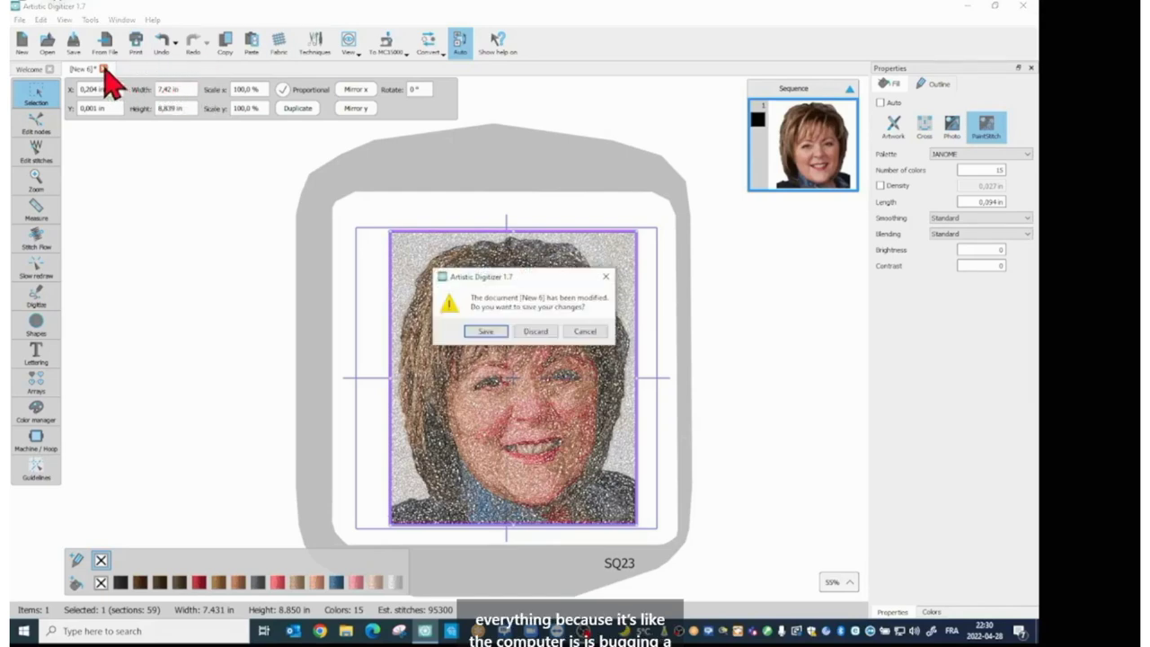
{"action": "left_click", "coordinate": [533, 331]}
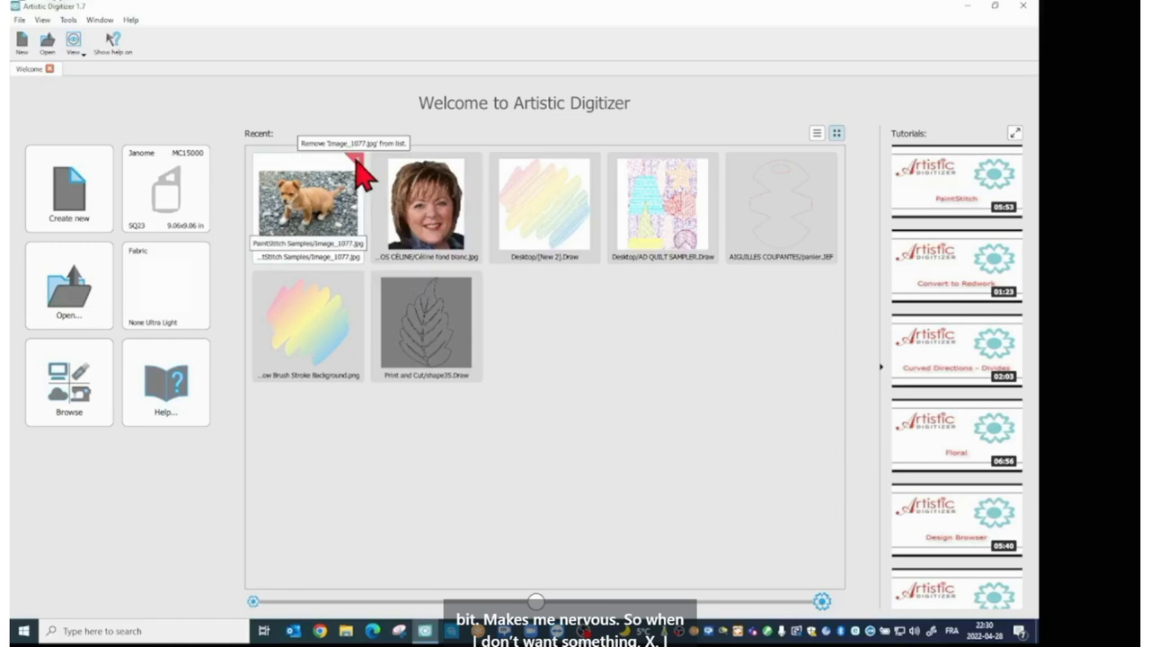
{"action": "left_click", "coordinate": [356, 163]}
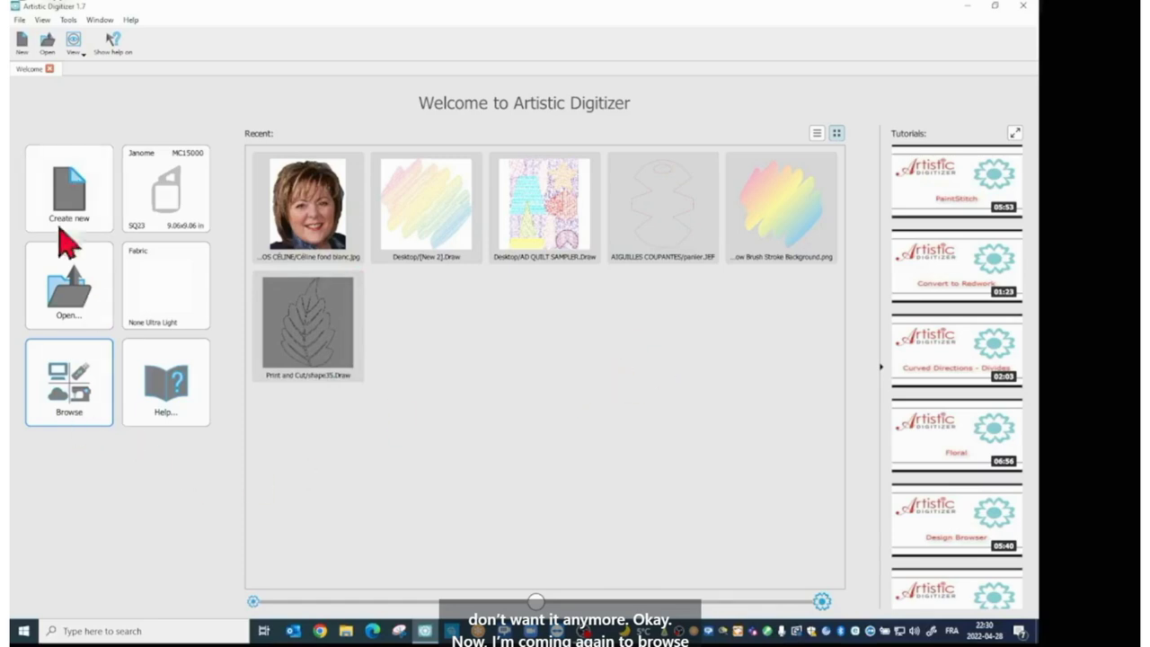
Step: Browse to the favorite sample folder Exemples de dessins and open its AcuFil Stippling Designs folder
{"action": "left_click", "coordinate": [69, 393]}
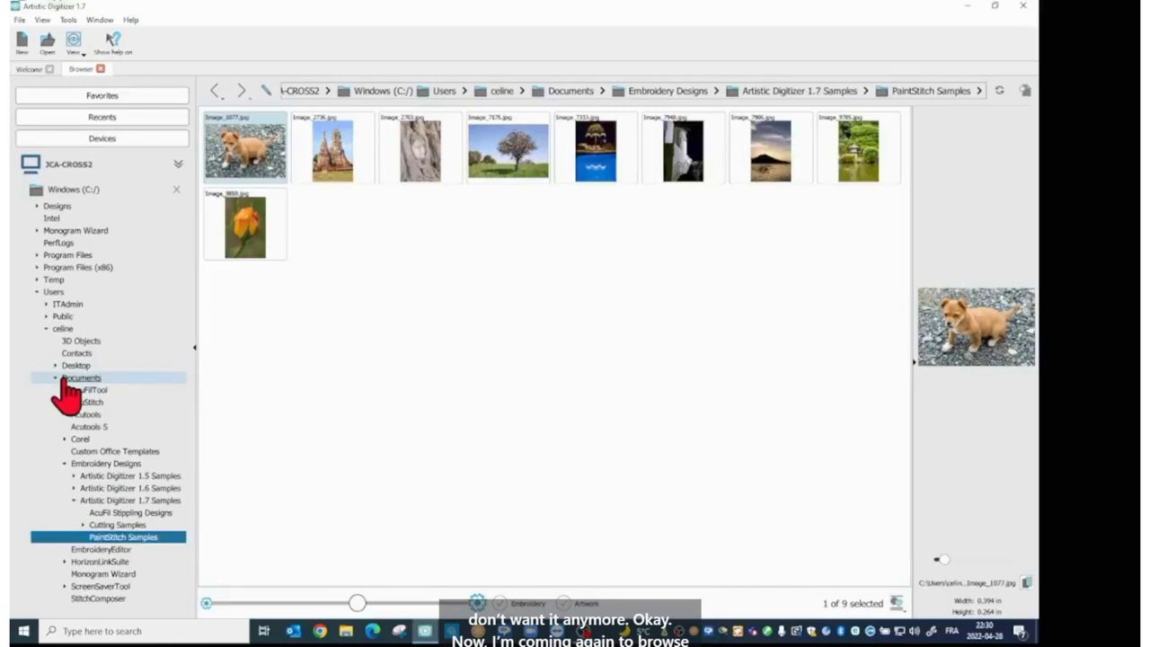
{"action": "left_click", "coordinate": [114, 99]}
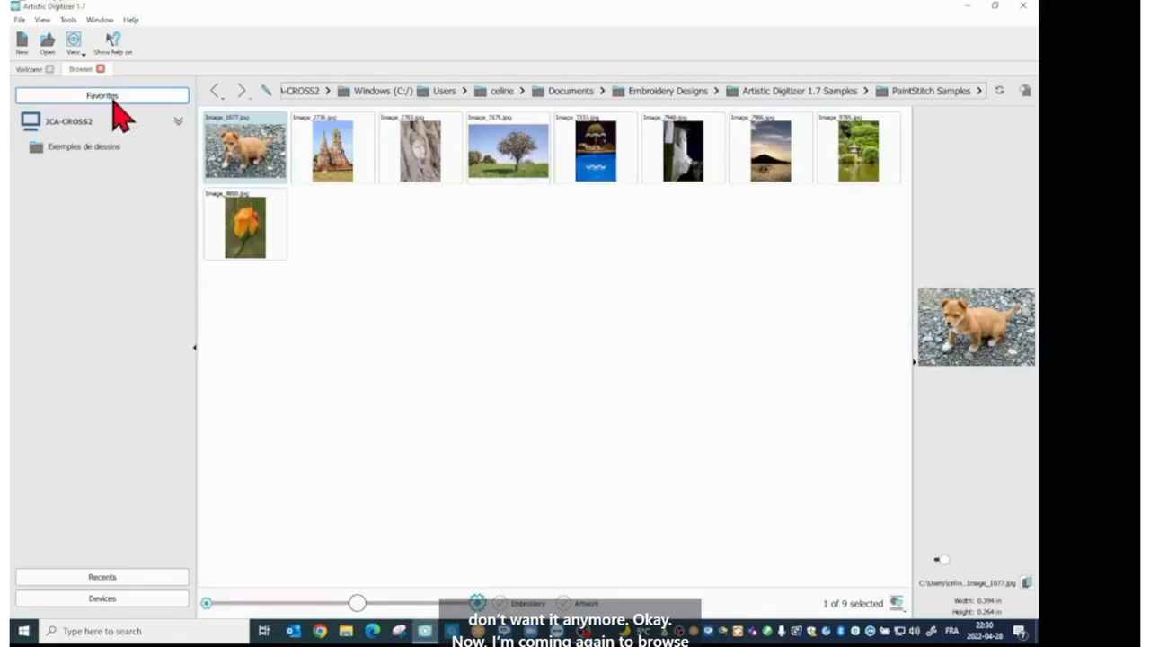
{"action": "left_click", "coordinate": [50, 146]}
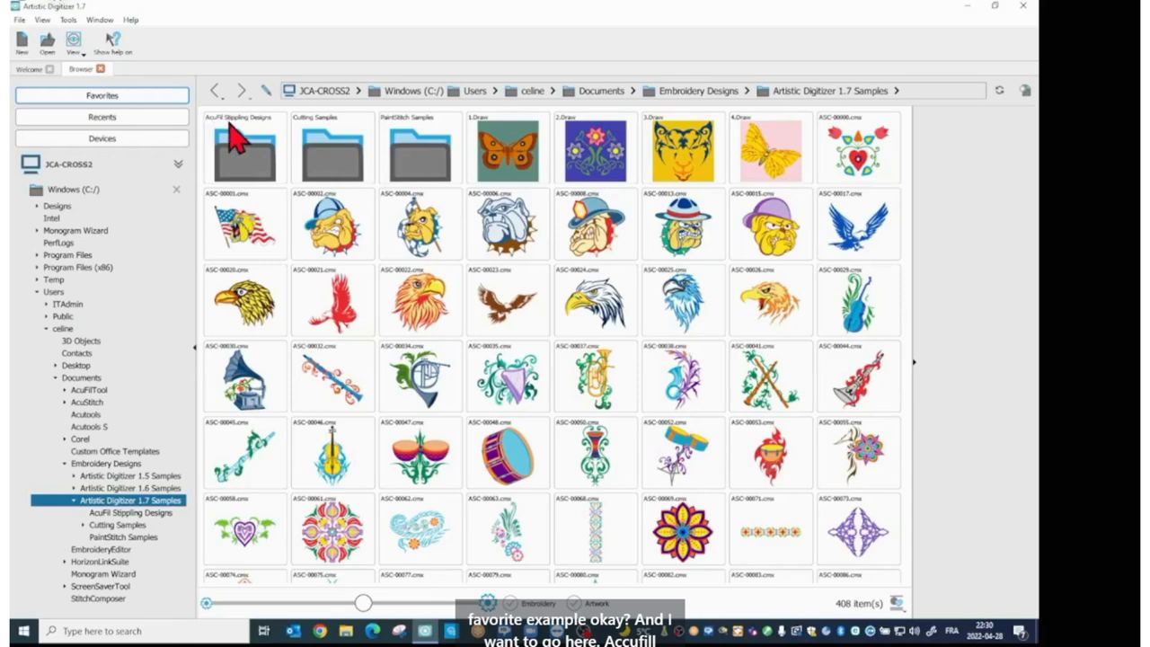
{"action": "double_click", "coordinate": [259, 162]}
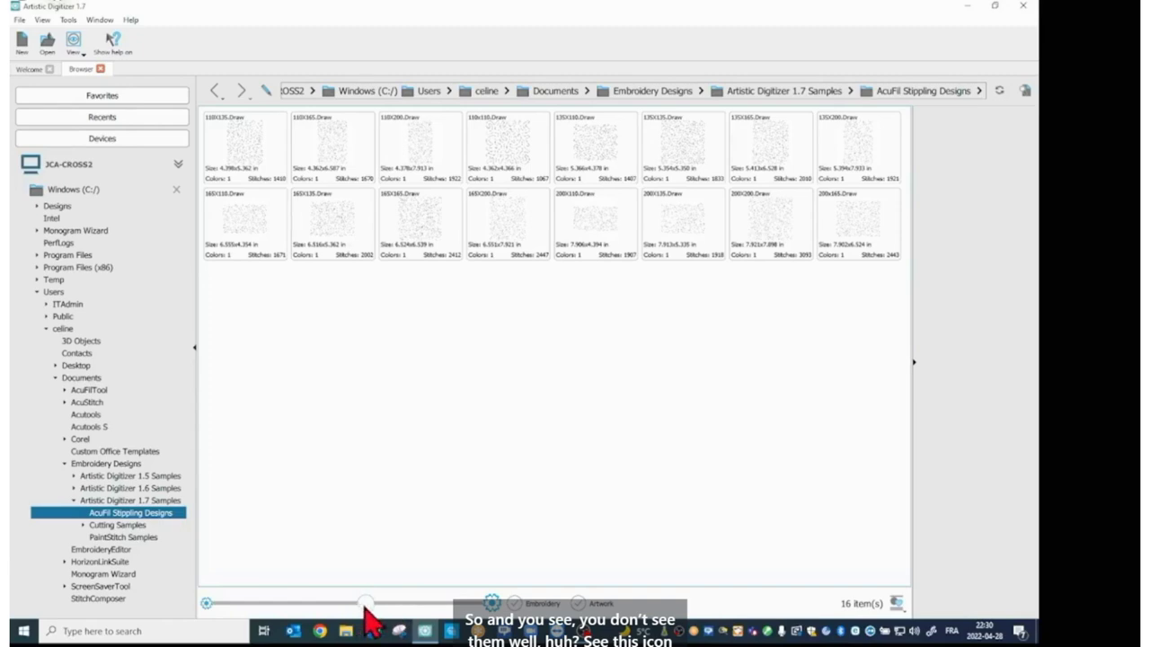
Step: Enlarge the design thumbnails and open the stippling design 200X200.Draw
{"action": "left_click_drag", "start_coordinate": [365, 605], "coordinate": [384, 606]}
{"action": "mouse_move", "coordinate": [397, 604]}
{"action": "left_mouse_down"}
{"action": "mouse_move", "coordinate": [435, 604]}
{"action": "mouse_move", "coordinate": [420, 605]}
{"action": "left_mouse_up"}
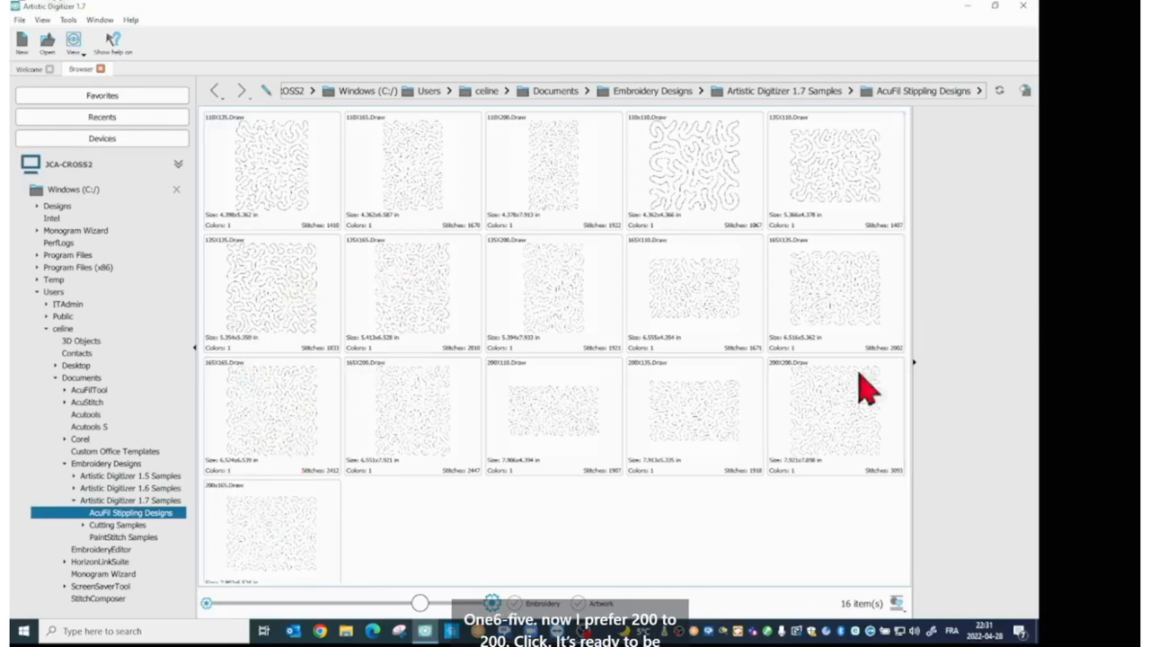
{"action": "double_click", "coordinate": [845, 408]}
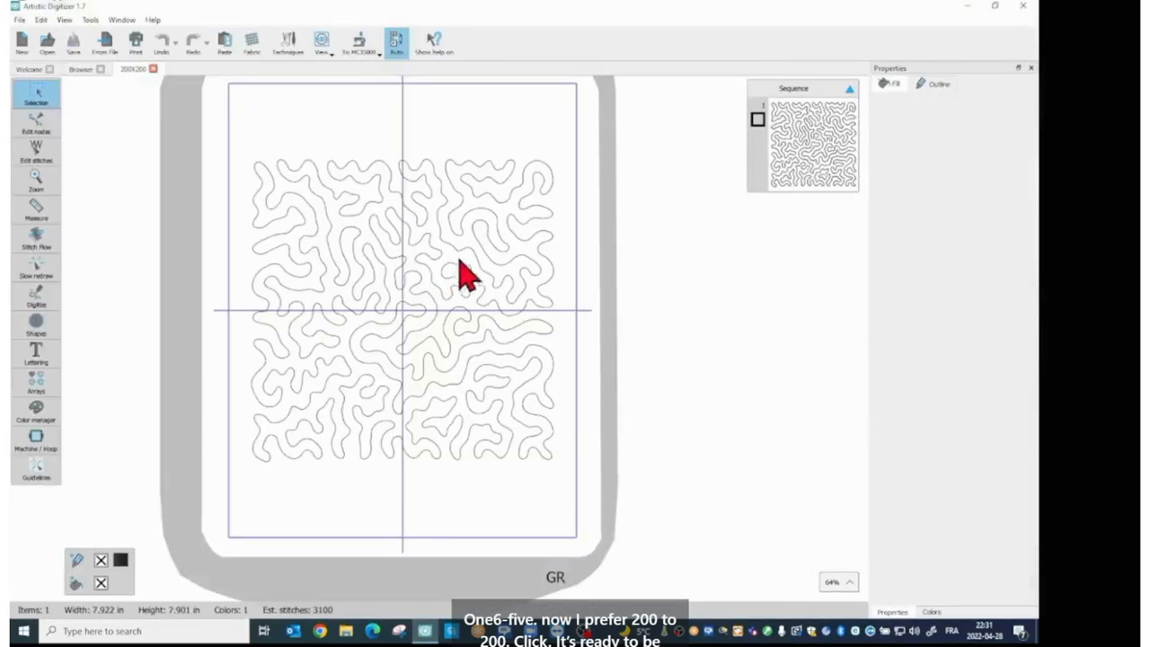